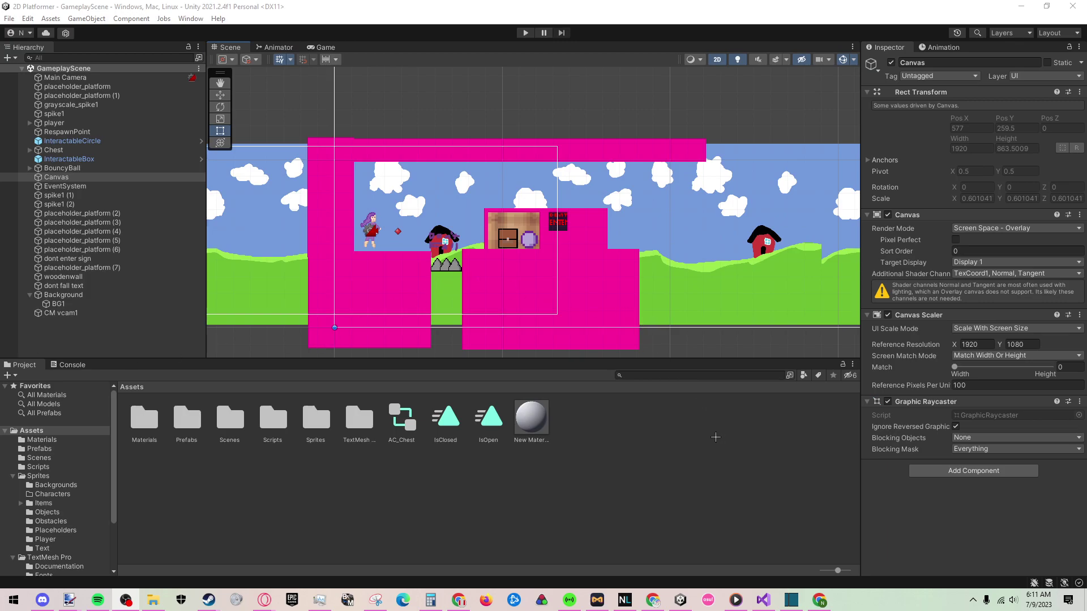
- Open the MainMenu scene from the project's Scenes folder and frame its whole menu canvas
click(418, 480)
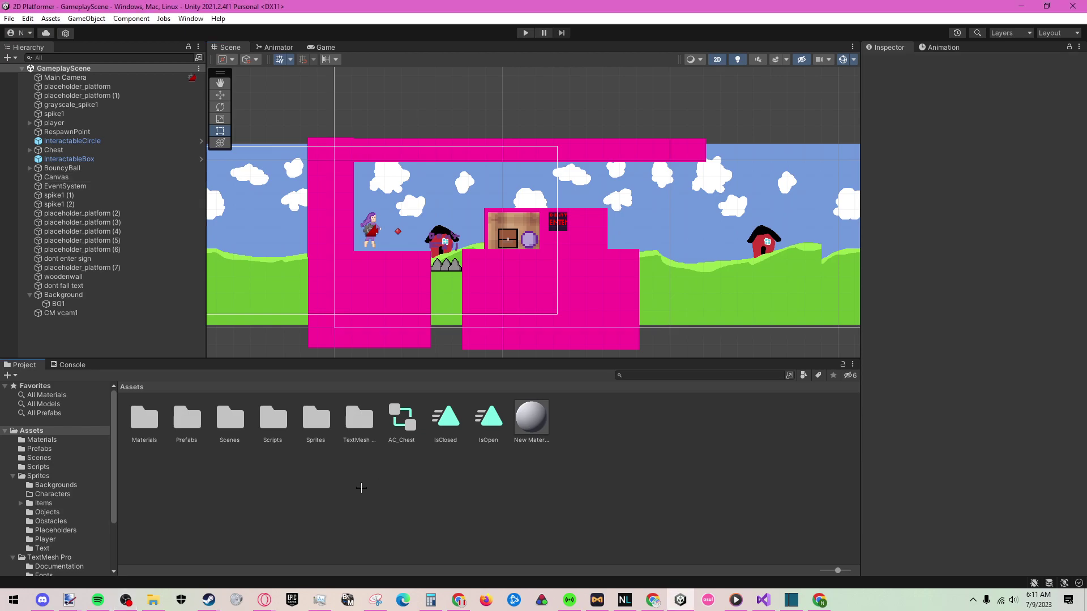
double_click(233, 429)
click(231, 419)
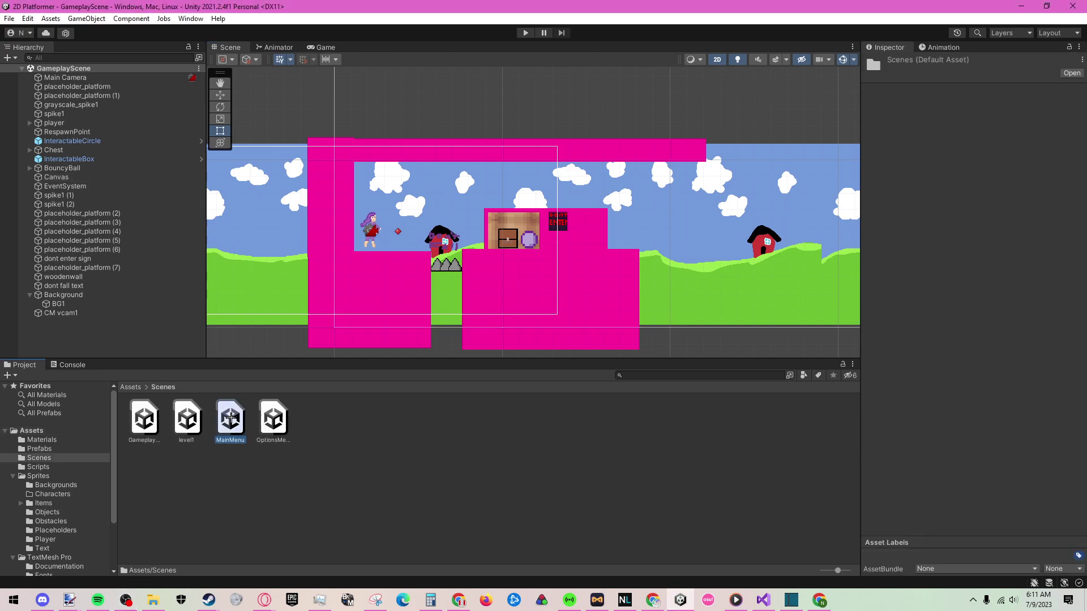
double_click(231, 419)
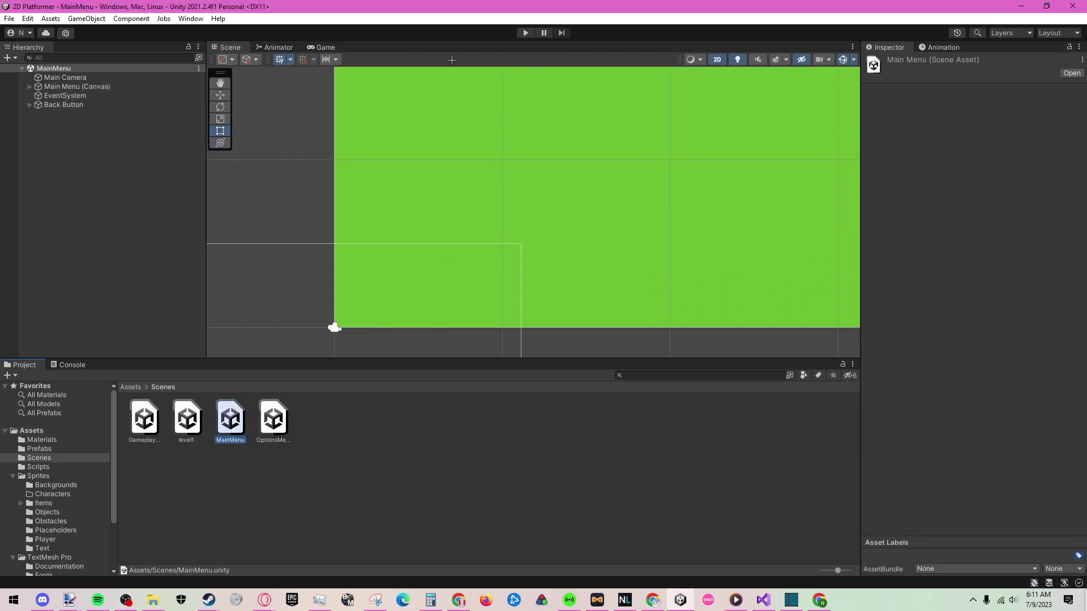
scroll(556, 134, down, 10)
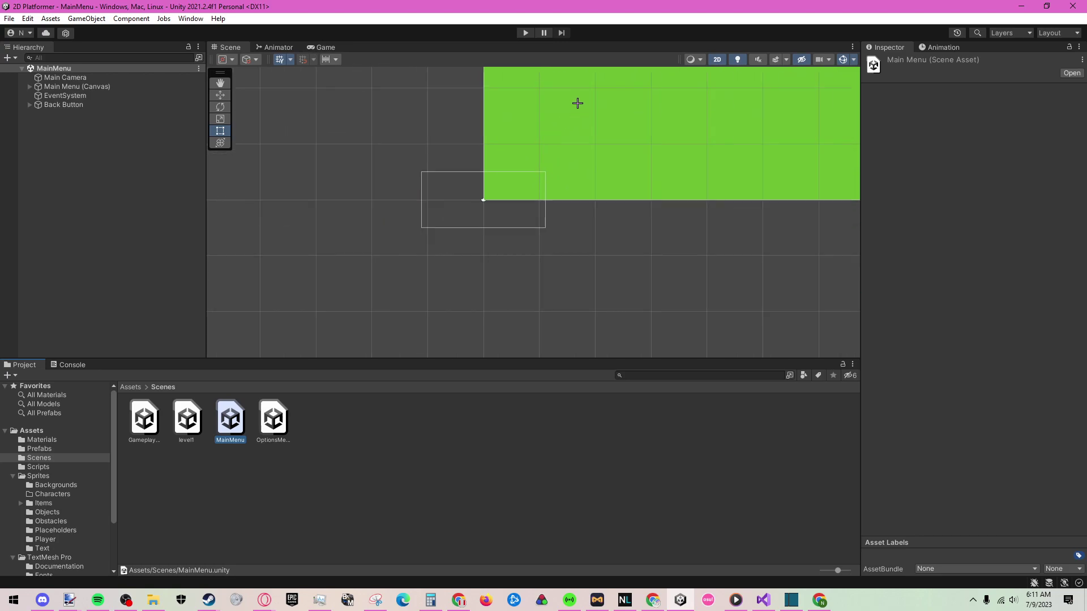
scroll(489, 302, down, 20)
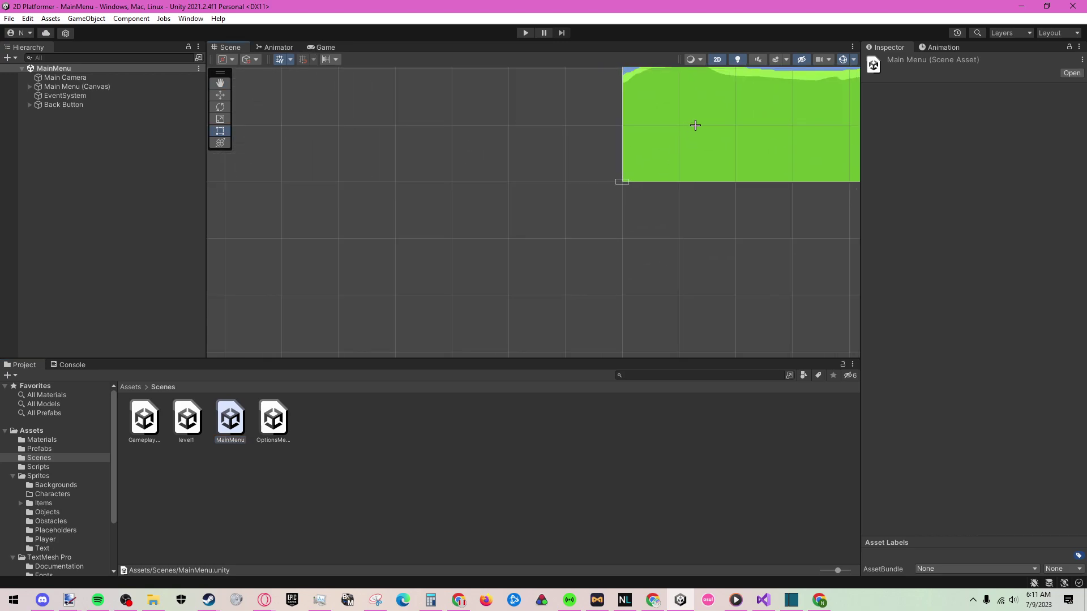
middle_drag(668, 128, 475, 278)
scroll(672, 210, down, 4)
middle_drag(740, 186, 665, 175)
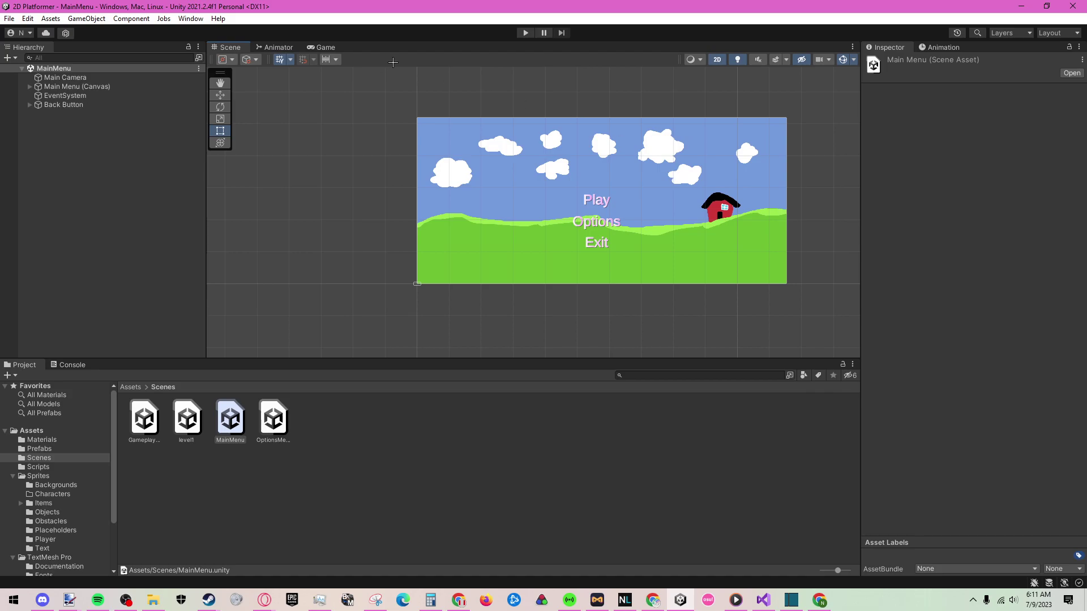
- Run the game and test the main menu's Options, View Keybinds, Back and Exit entries
click(525, 33)
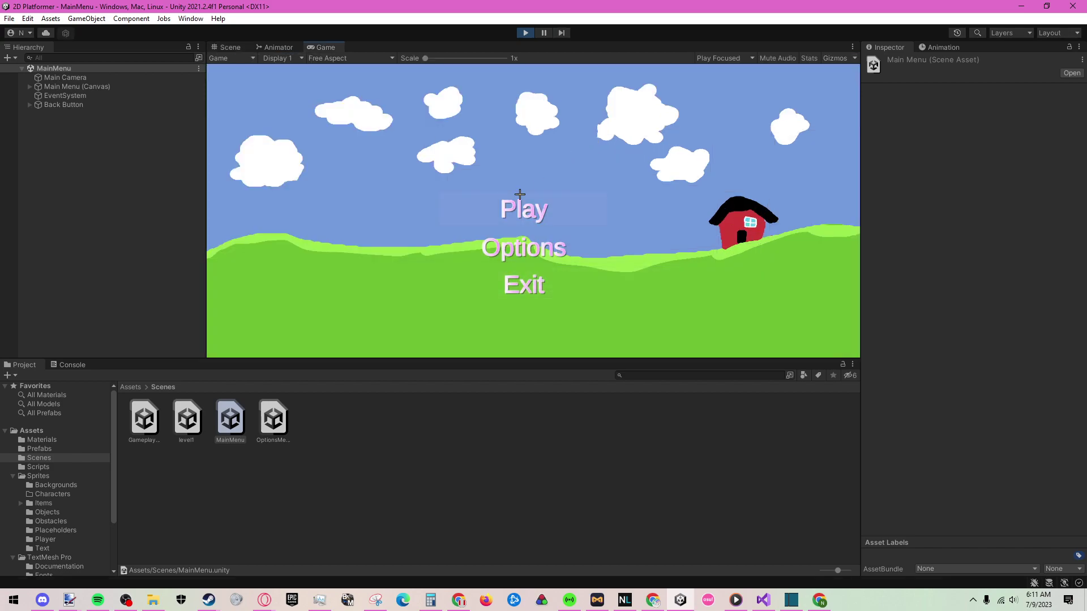
click(552, 246)
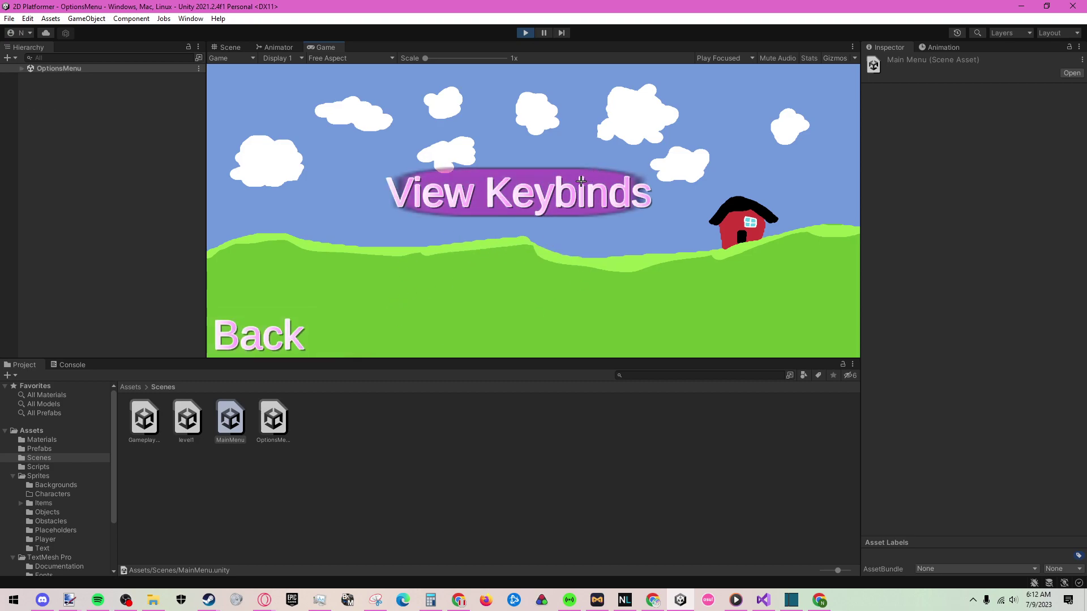
click(559, 171)
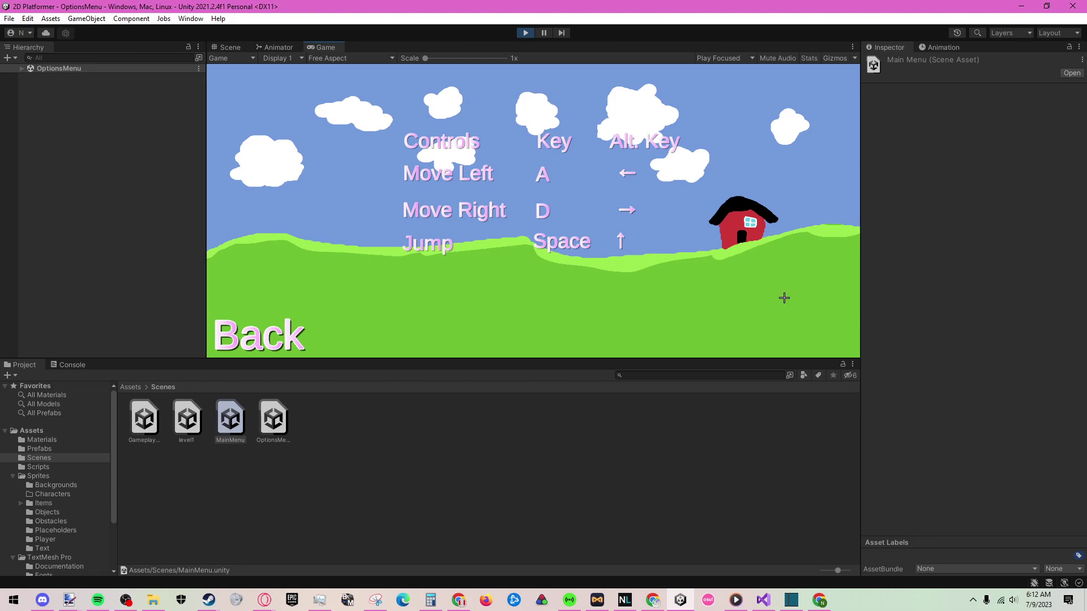
click(286, 336)
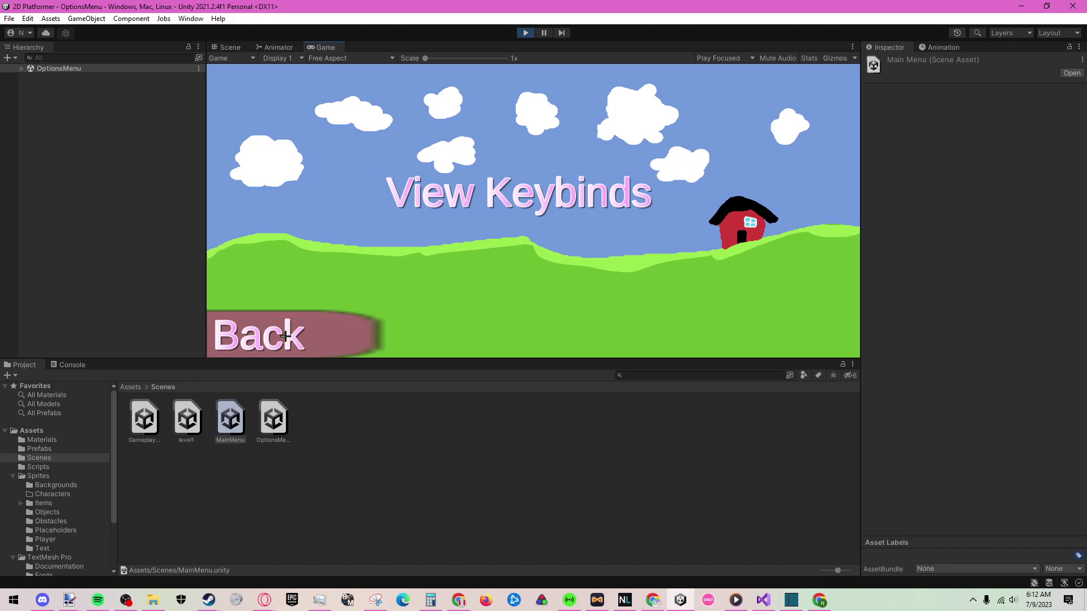
click(284, 337)
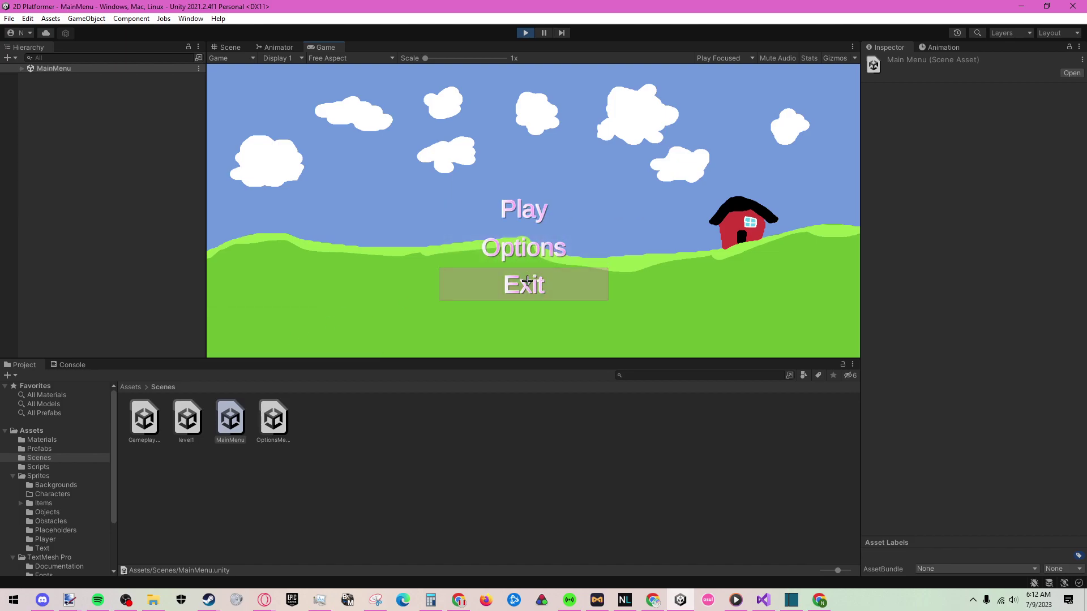
click(506, 288)
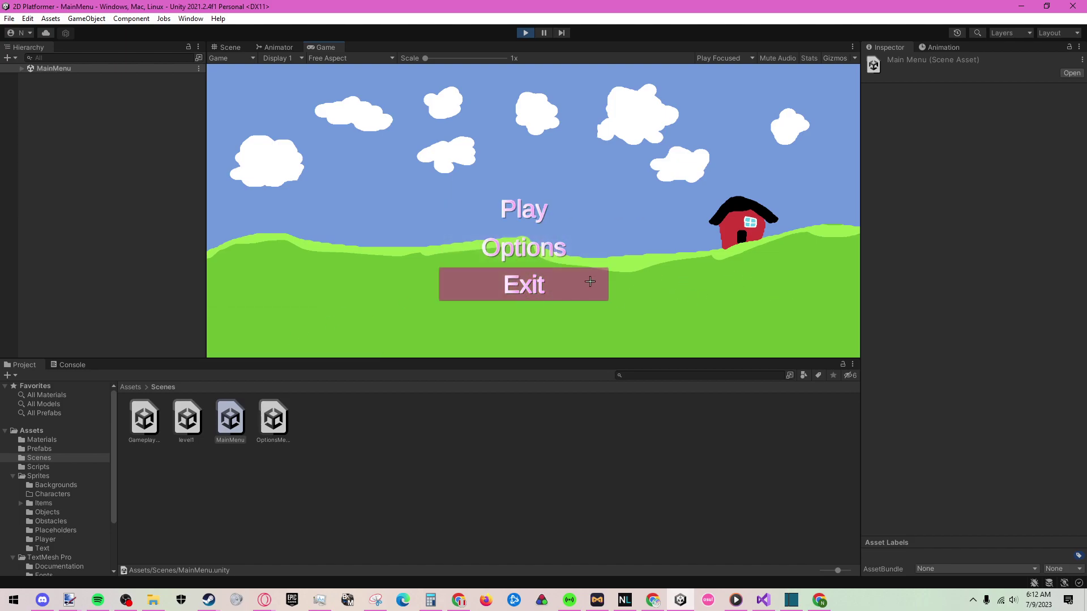
- Start gameplay from the main menu and test the character's left and right movement and jumping
click(535, 213)
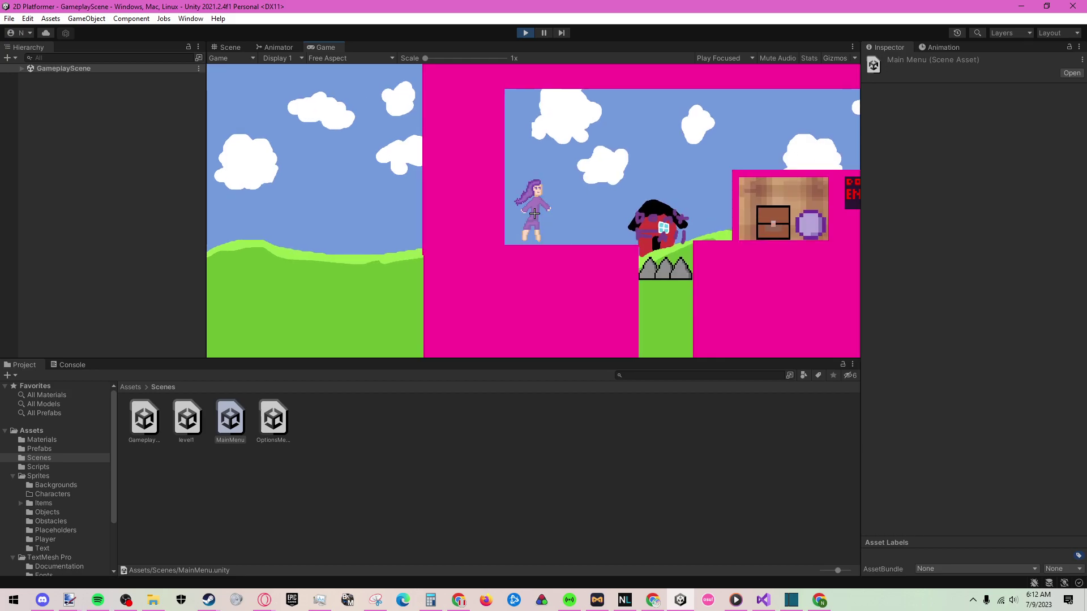
key(a)
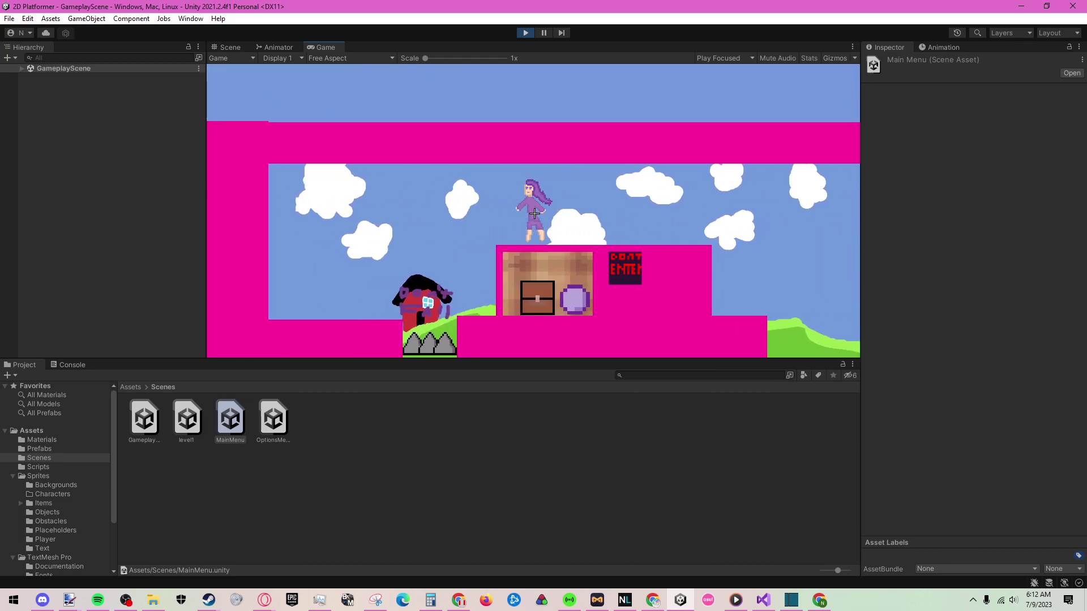
key(d)
key(a)
key(d)
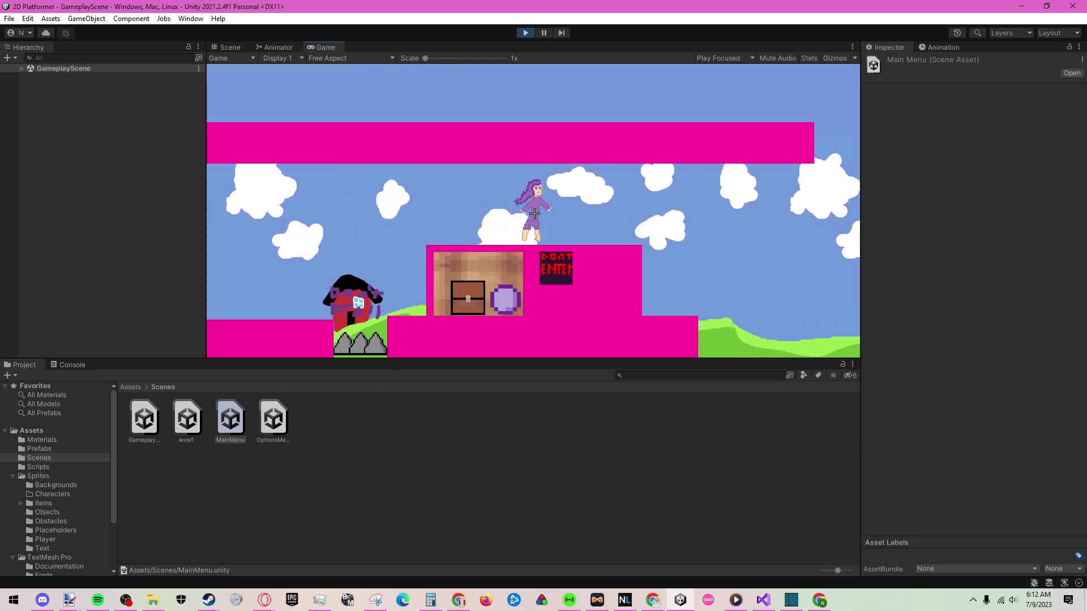
key(a)
key(d)
key(a)
key(Right)
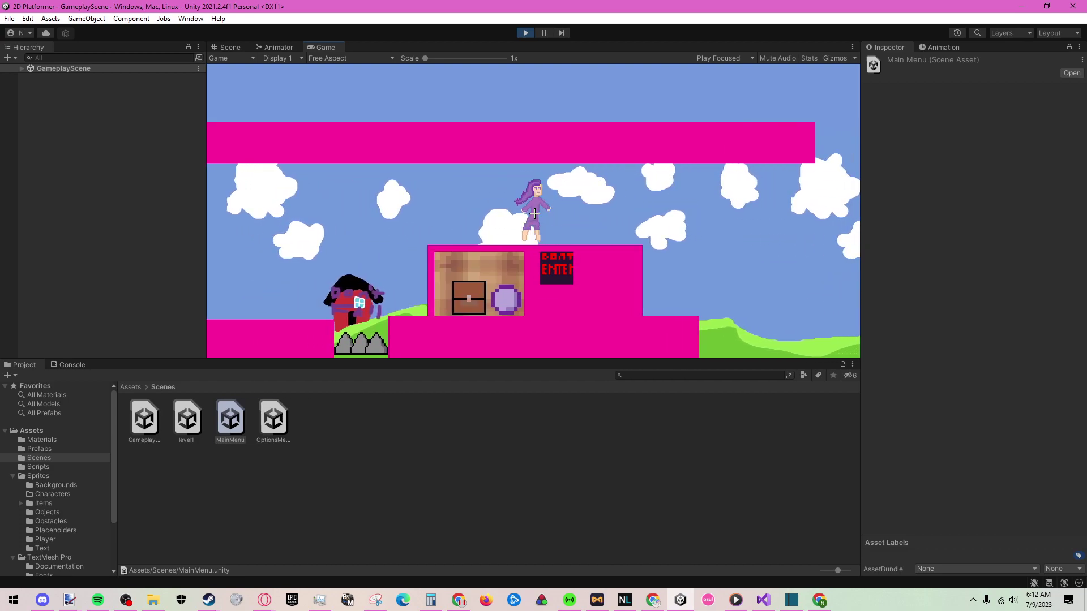
key(Left)
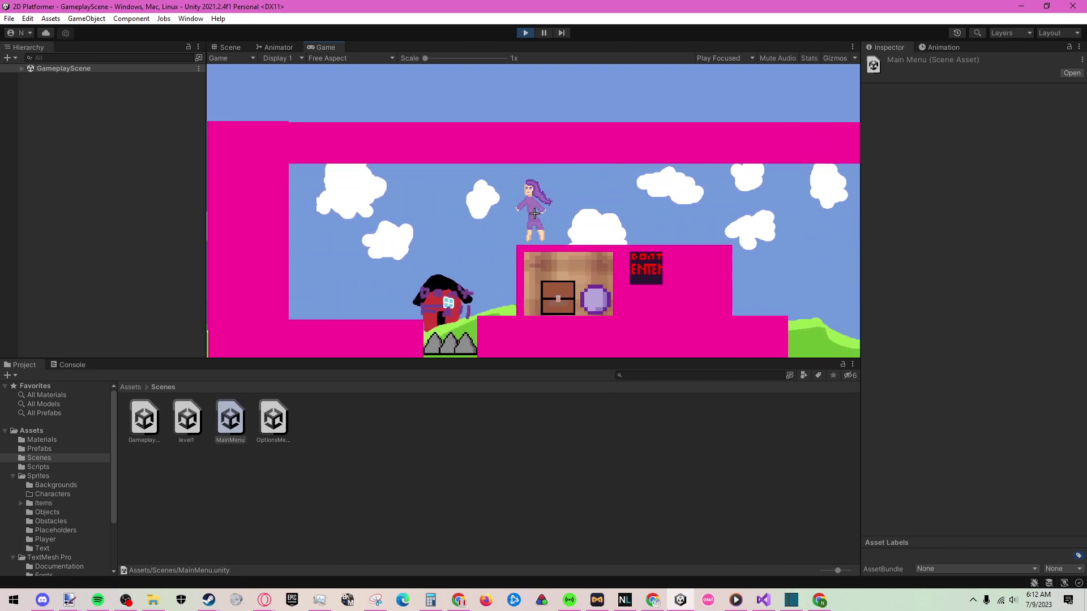
key(d)
key(space)
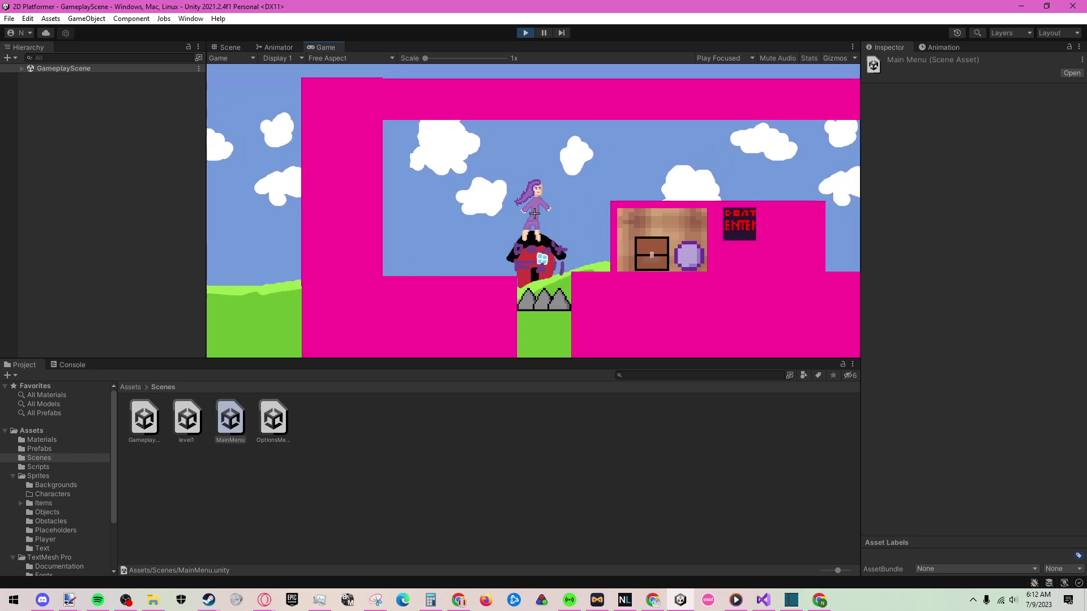
key(a)
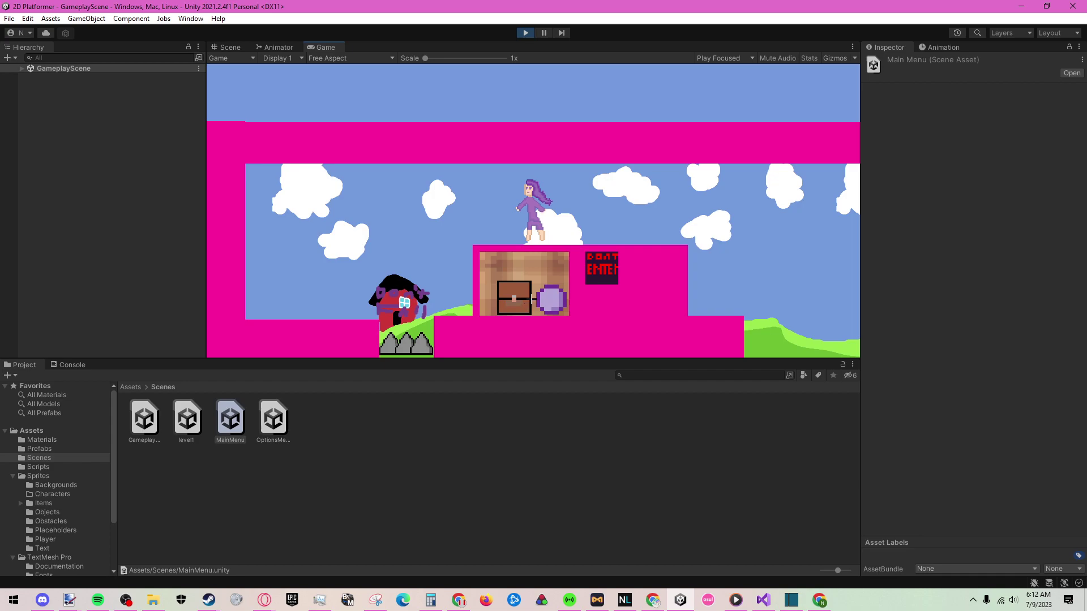
- Walk the character back and forth on the raised platform above the chest to examine the background's movement
key(d)
key(a)
key(d)
key(a)
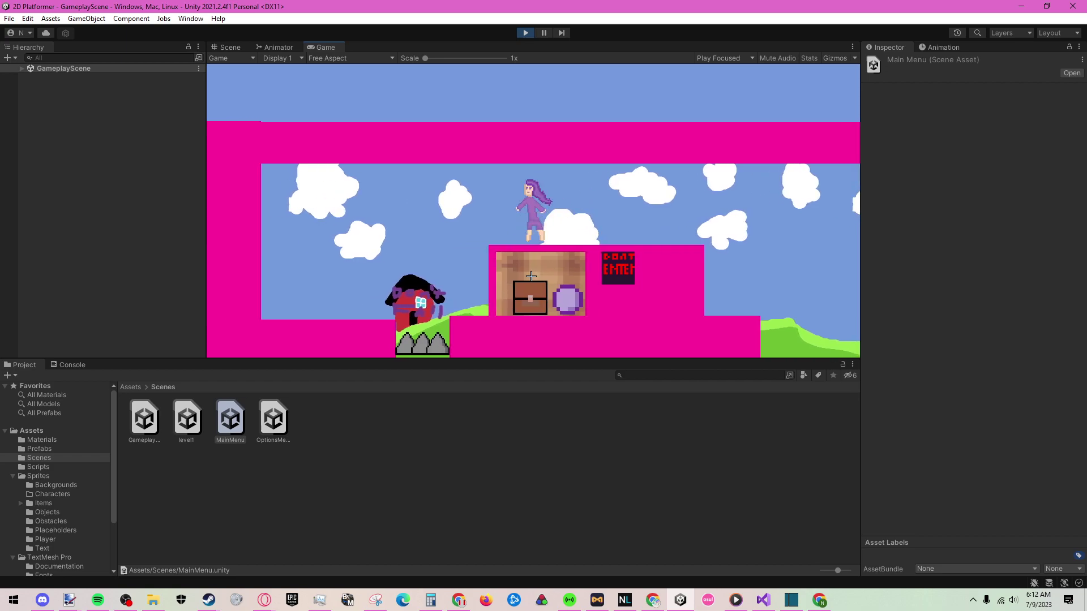
key(d)
key(a)
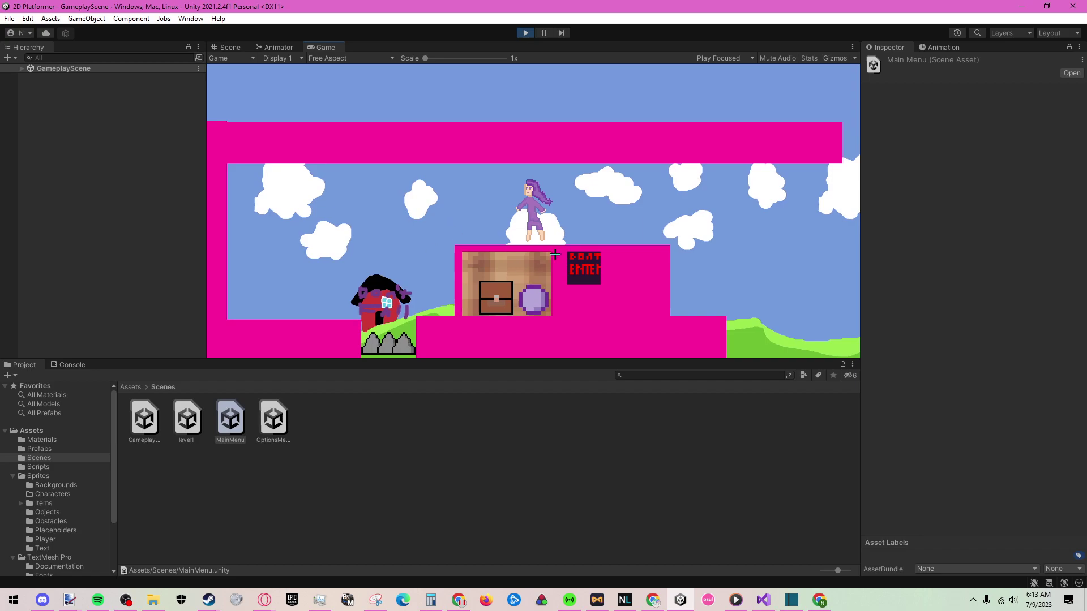
key(d)
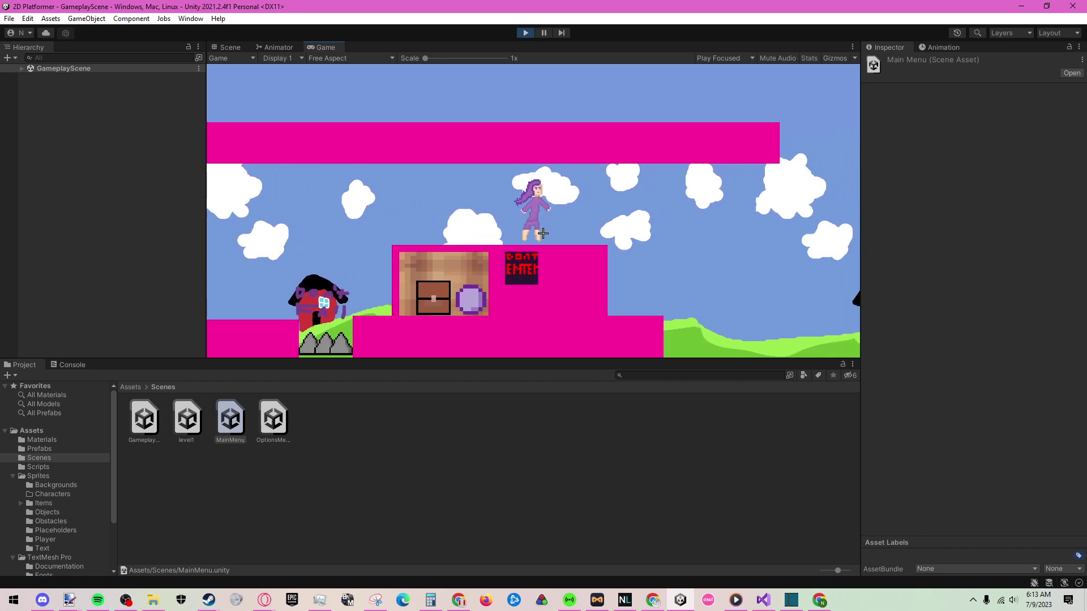
key(a)
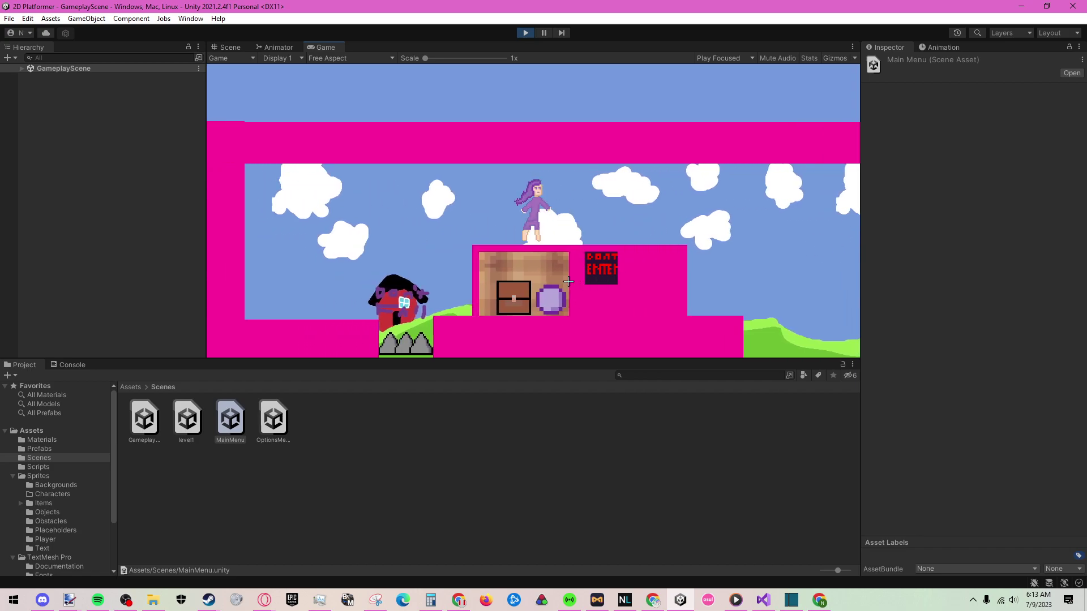
key(a)
key(d)
key(a)
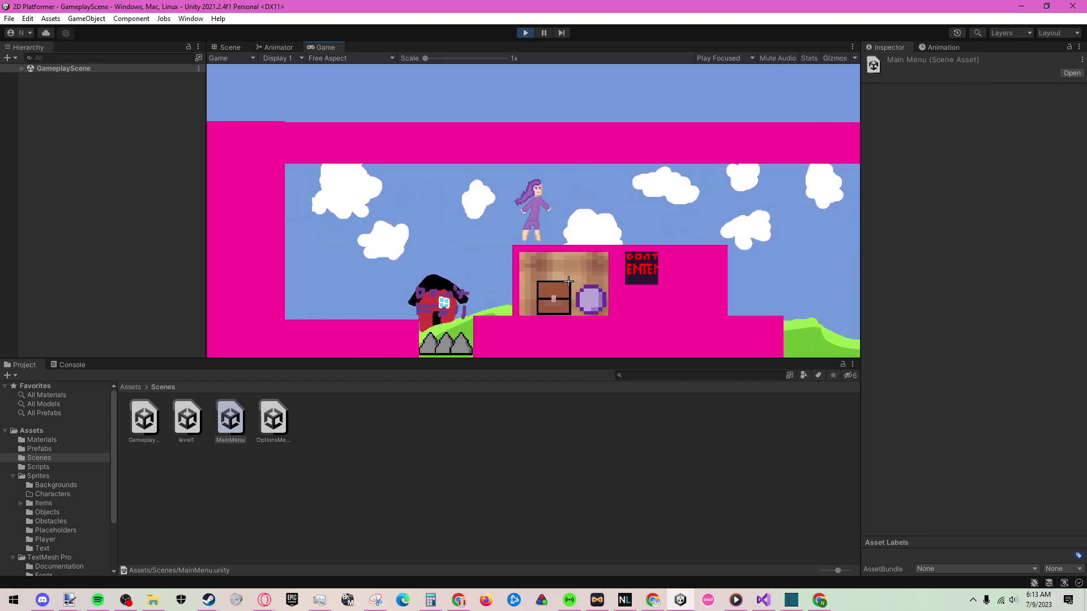
key(d)
key(d)
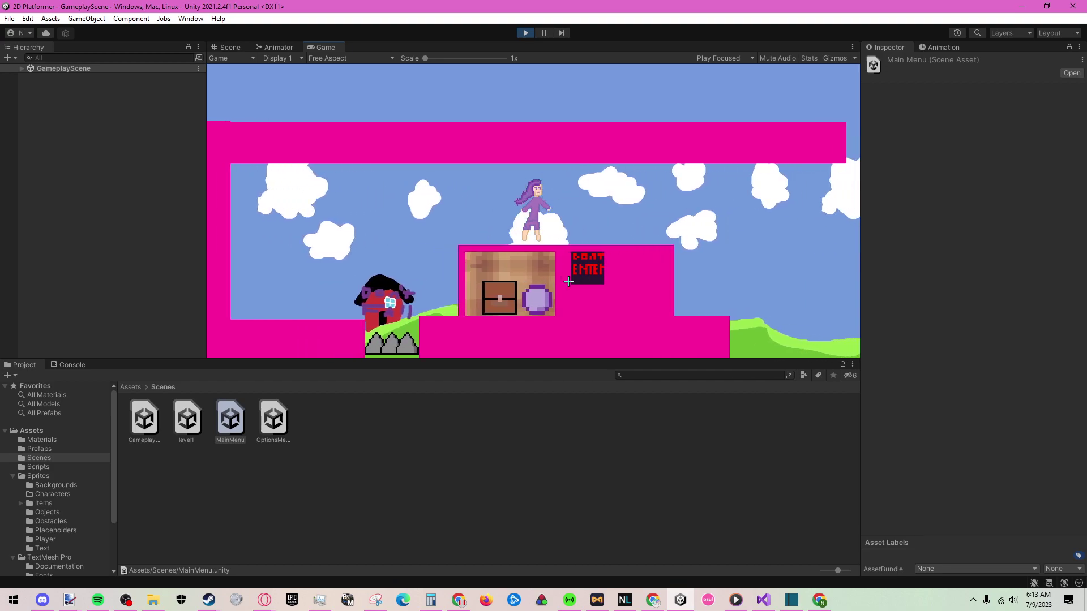
key(d)
key(a)
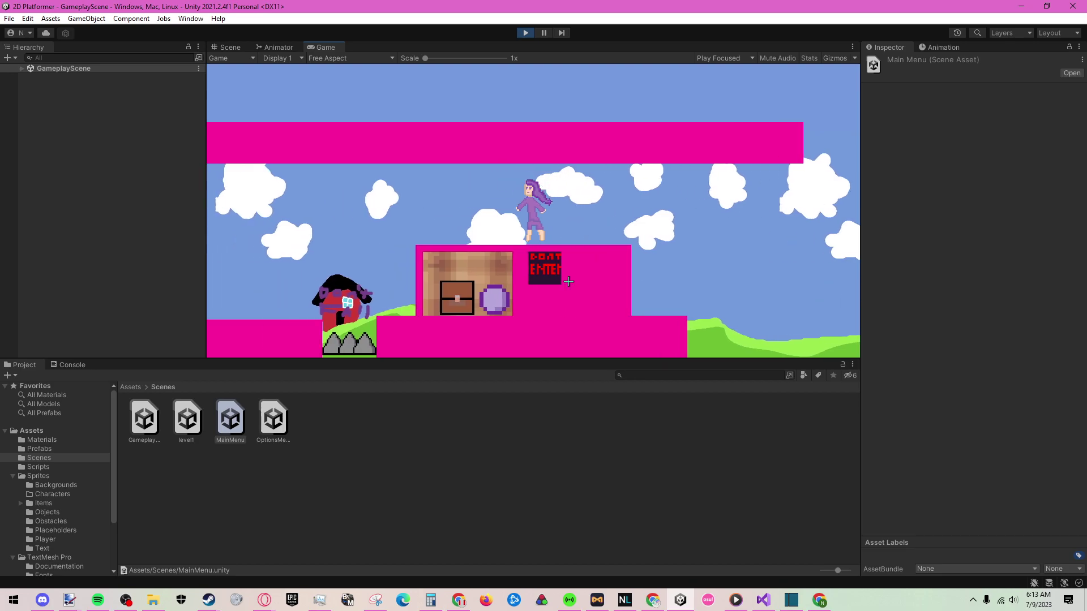
key(a)
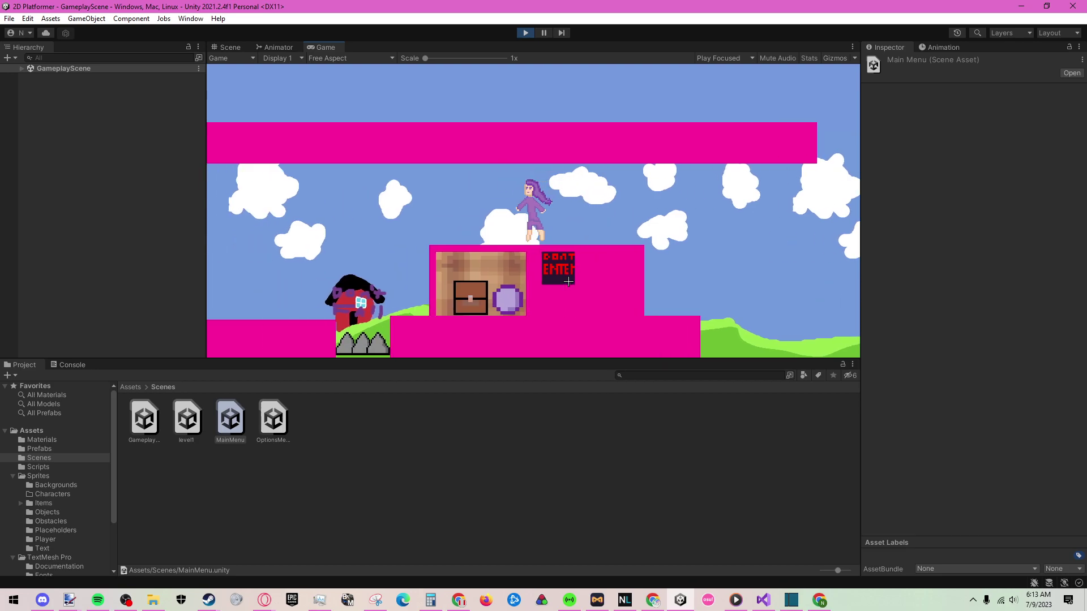
key(d)
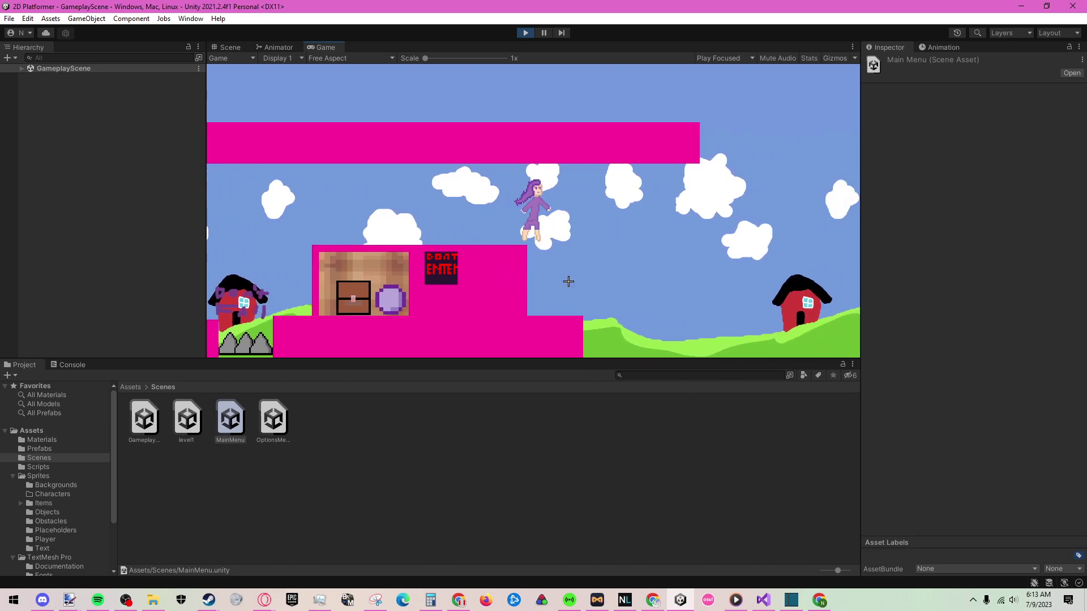
key(a)
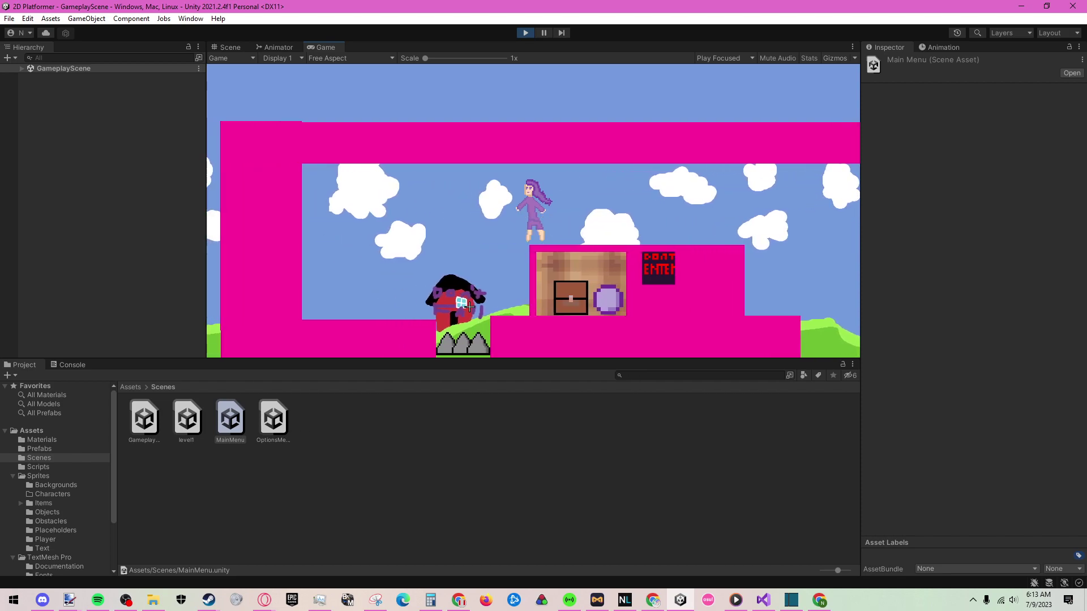
- Move the character right with a jump past the platform's end, letting her fall below the level
key(d)
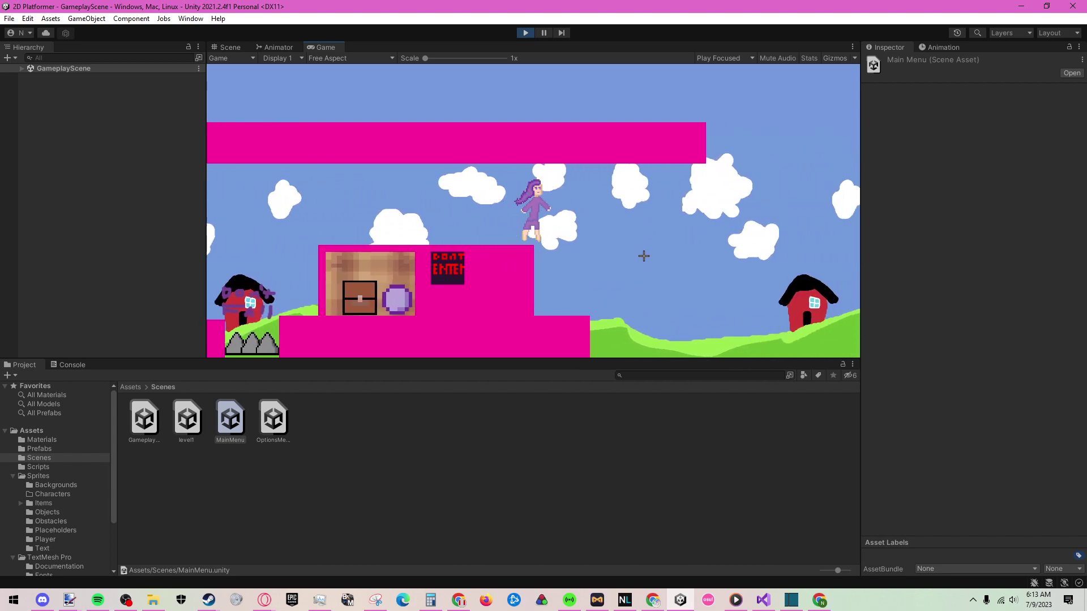
key(d)
key(space)
key(d)
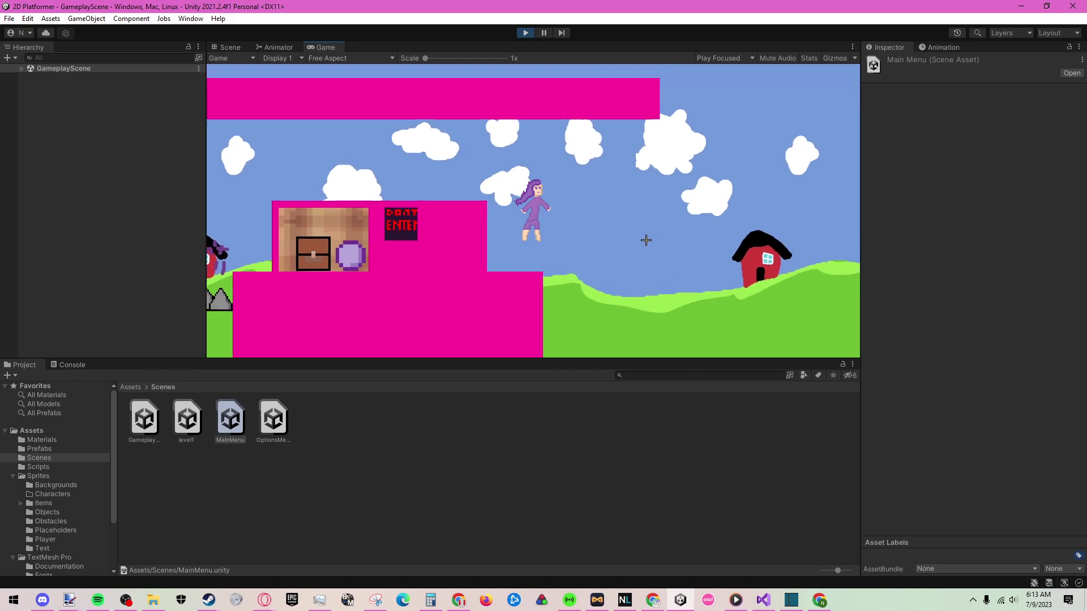
key(d)
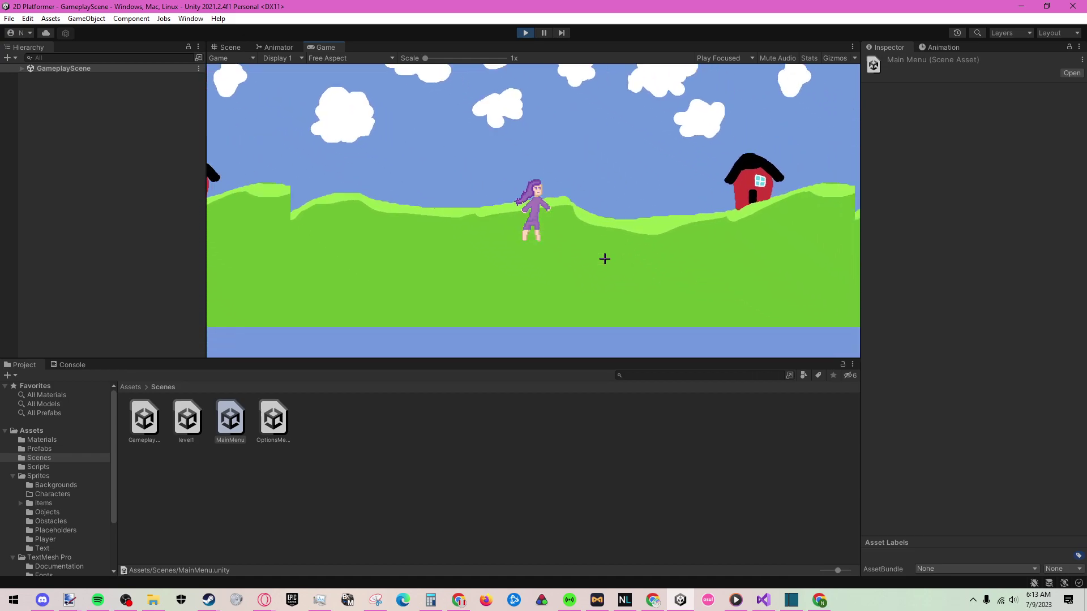
key(a)
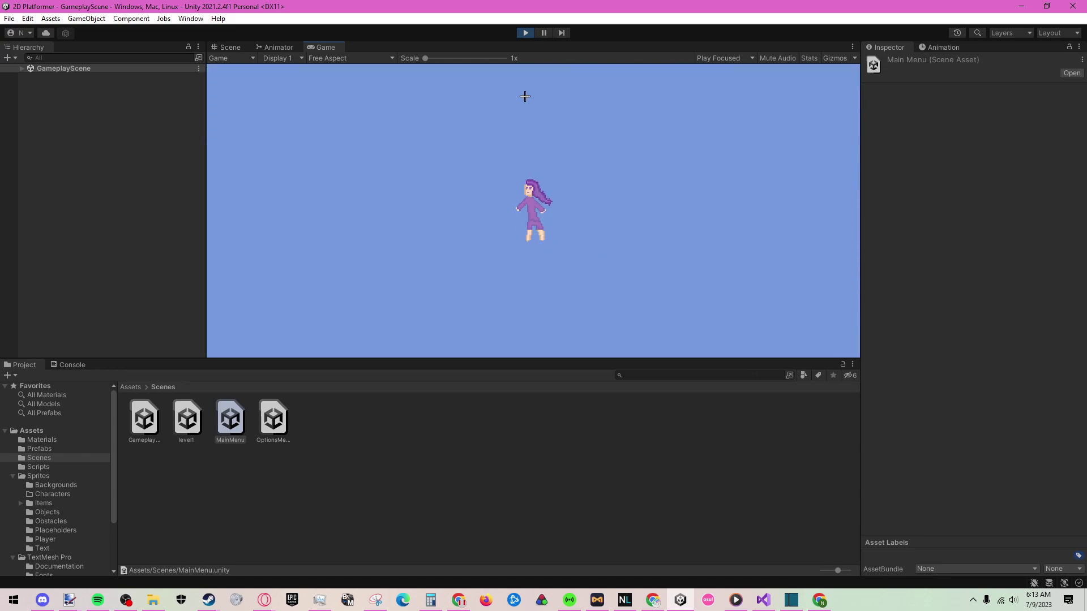
- Stop the play test and open the GameplayScene scene for editing
click(526, 32)
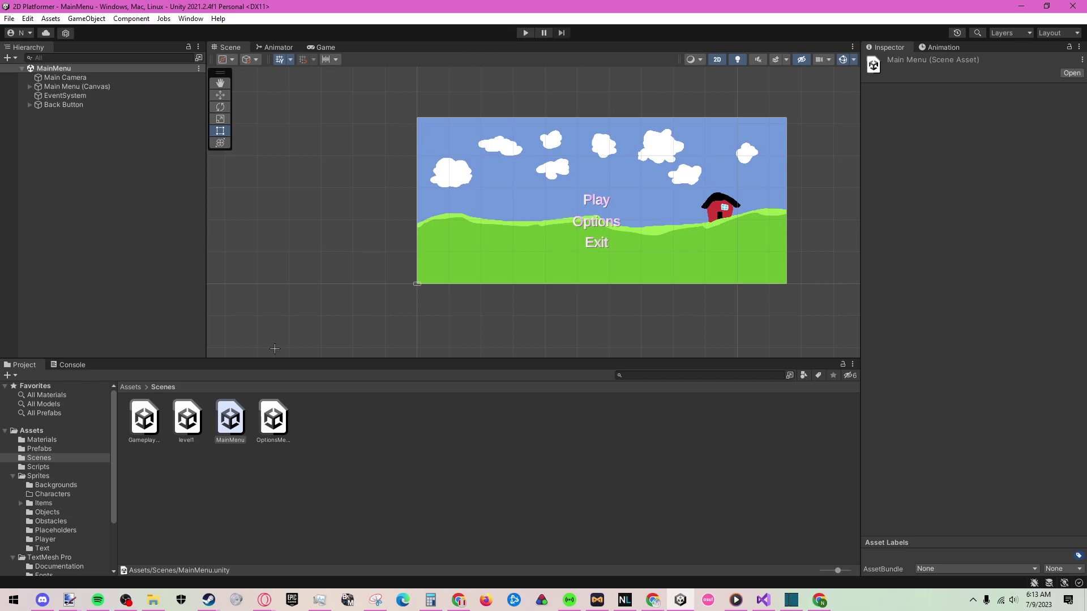
double_click(145, 424)
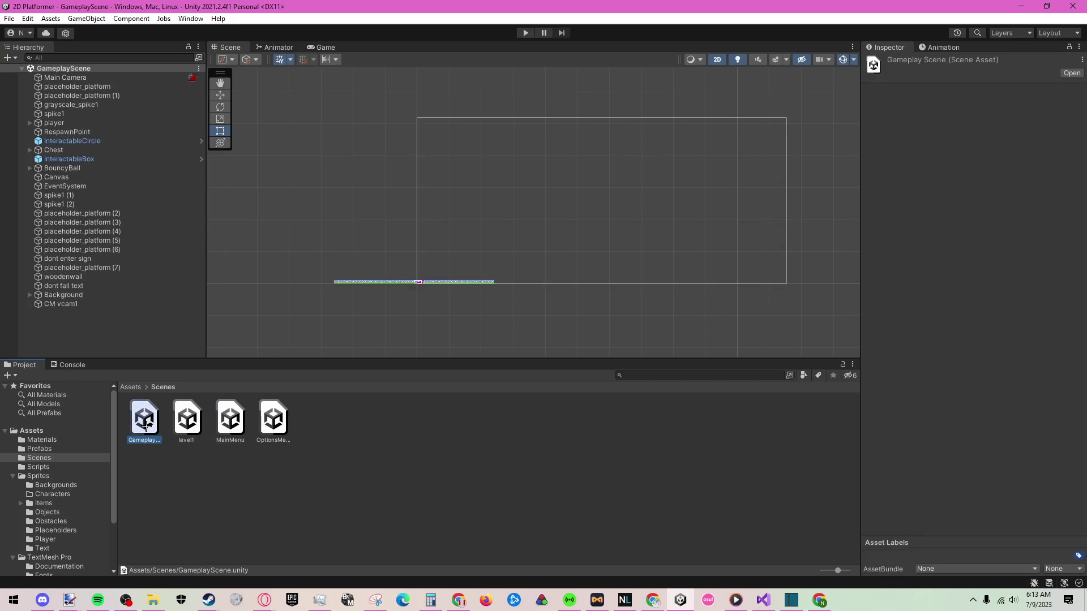
- Start a play test of GameplayScene and test the character's jump and left and right movement between the starting wall and the spike pit
click(525, 32)
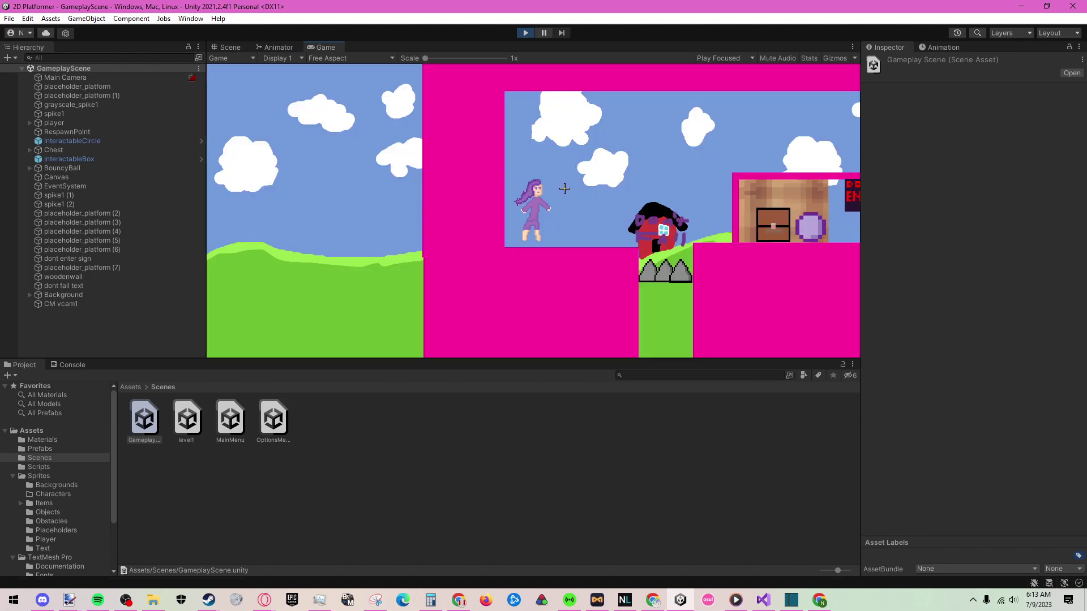
key(space)
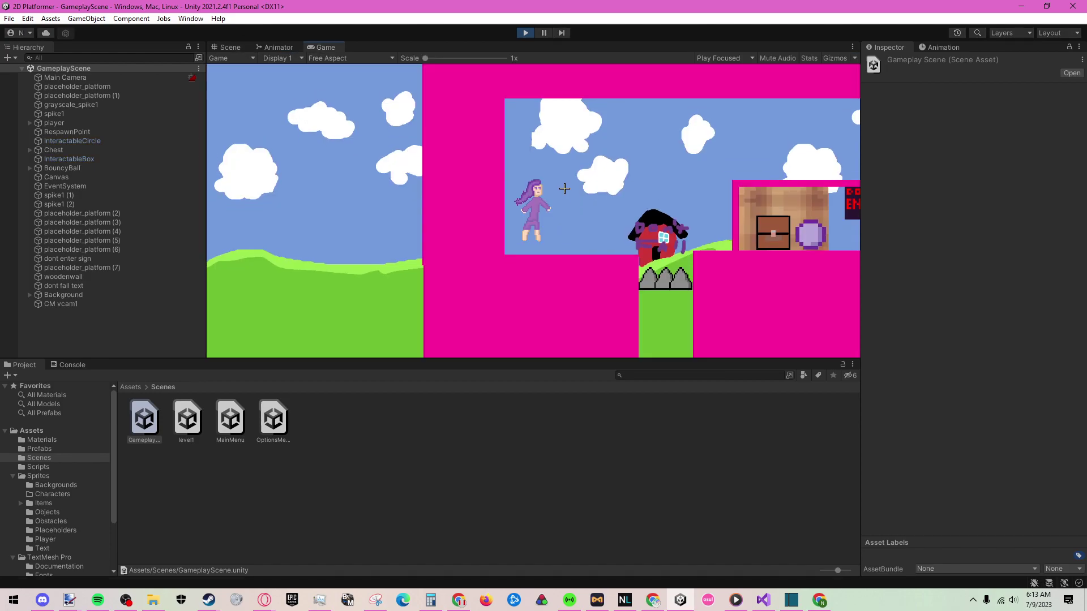
key(a)
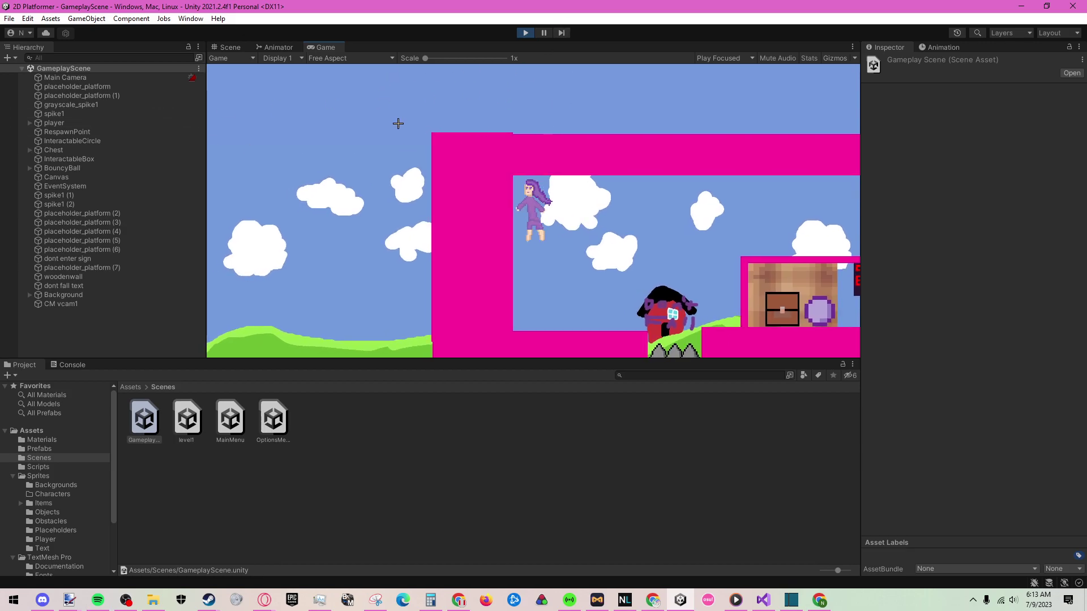
key(d)
key(a)
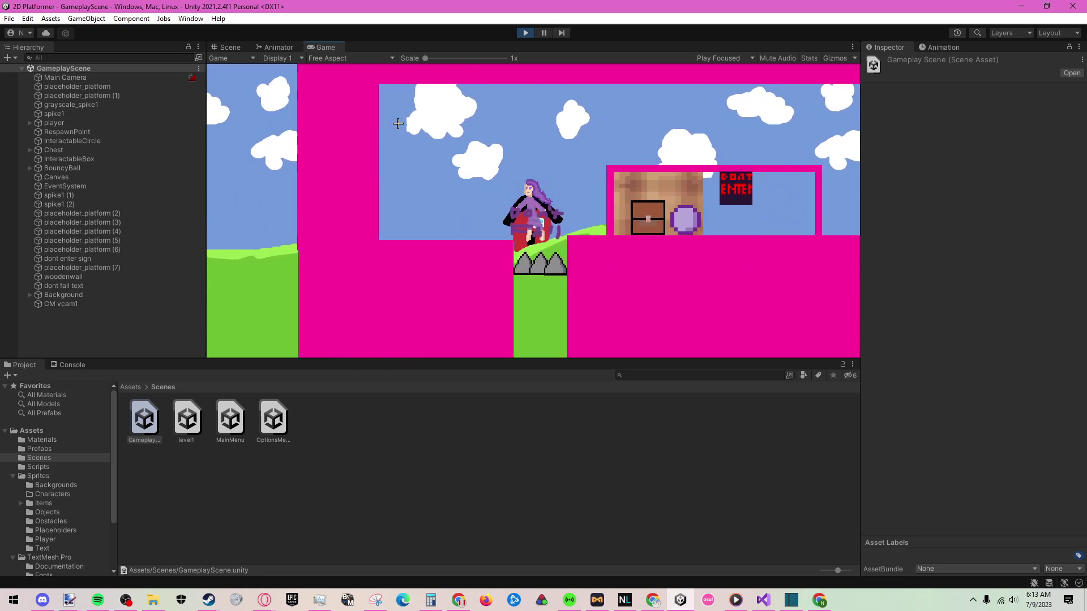
key(a)
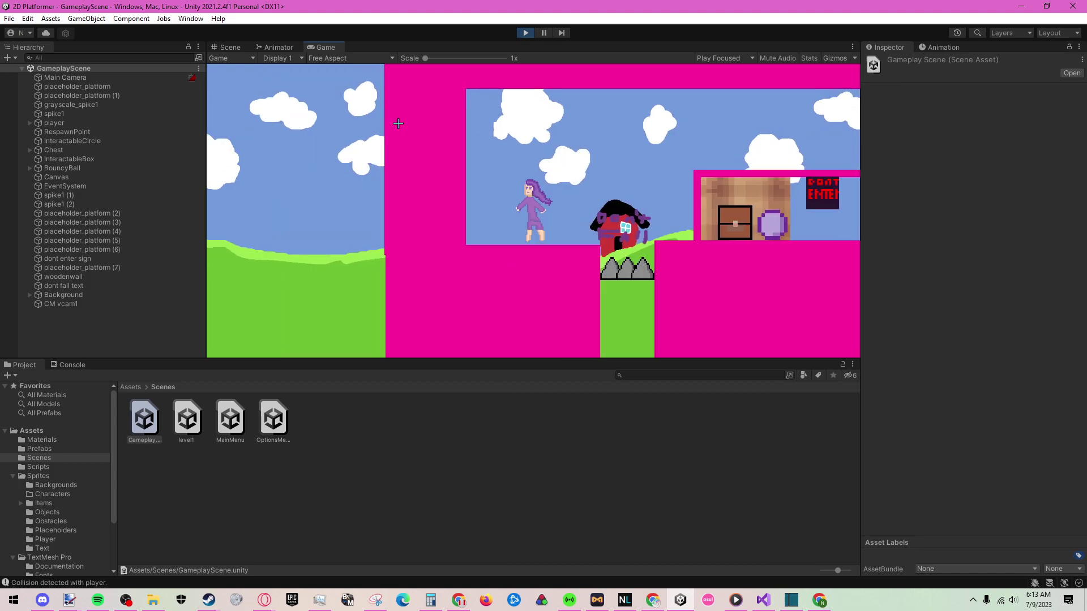
- Jump the character over the spikes to the far end of the chest enclosure's roof, then return to the starting platform
key(d)
key(space)
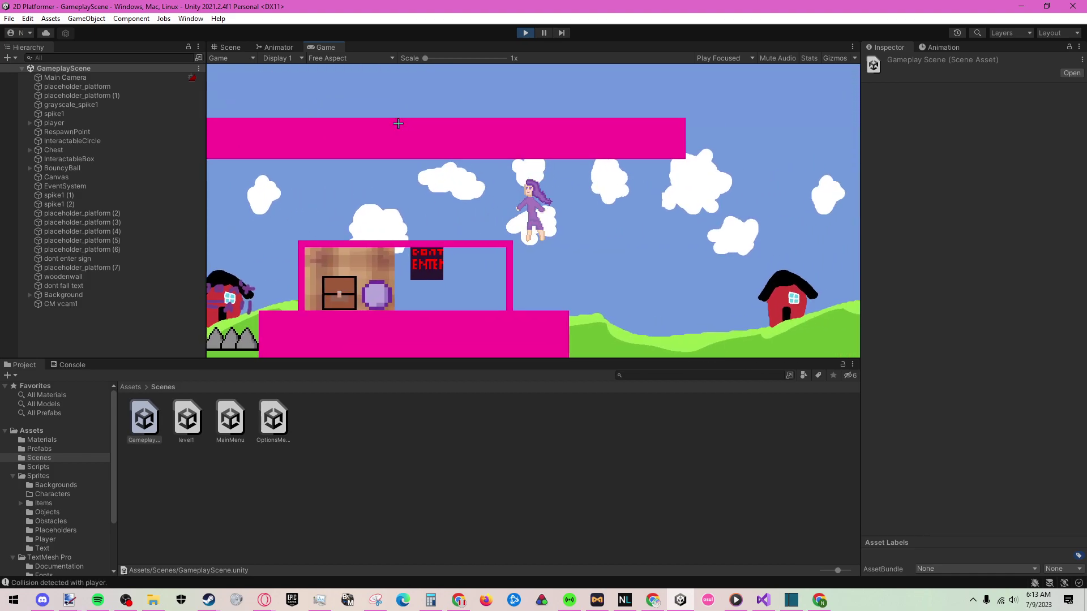
key(a)
key(space)
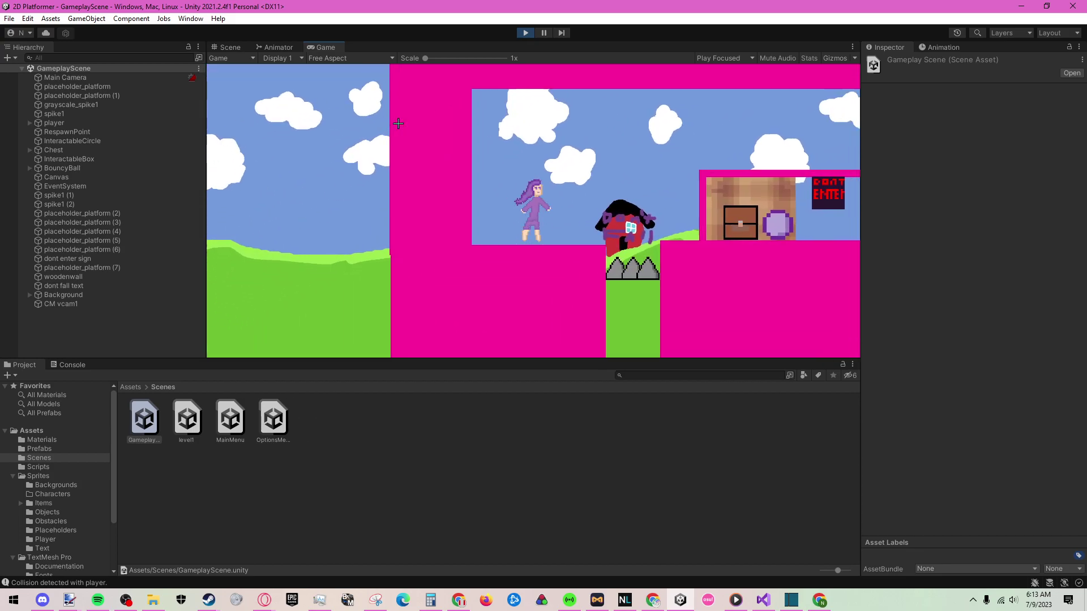
- Jump across the spike pit and onto the chest enclosure's roof, then walk the character back and forth there
key(d)
key(space)
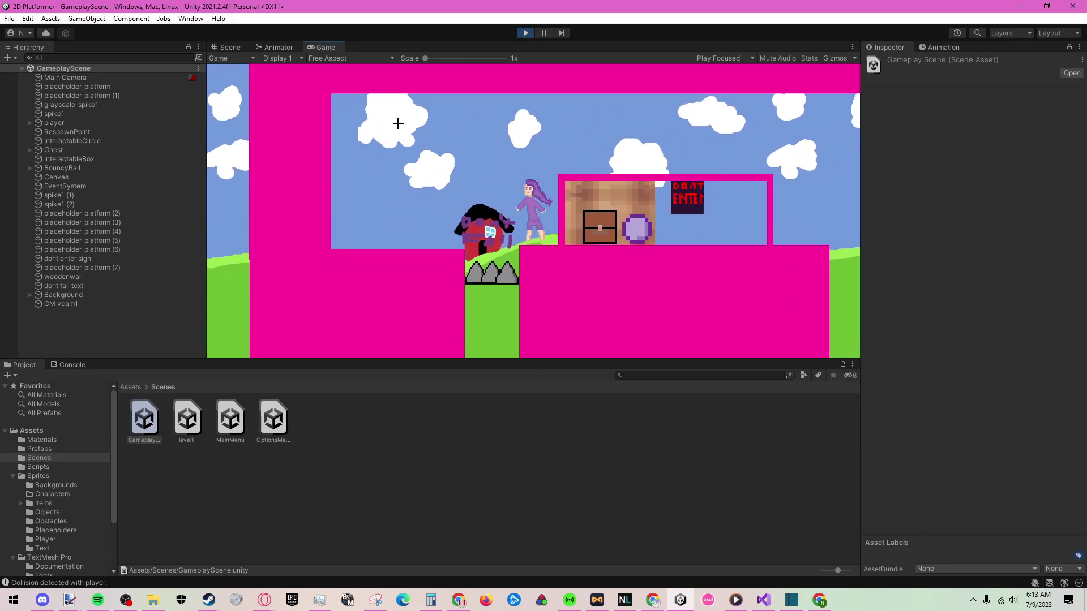
key(space)
key(d)
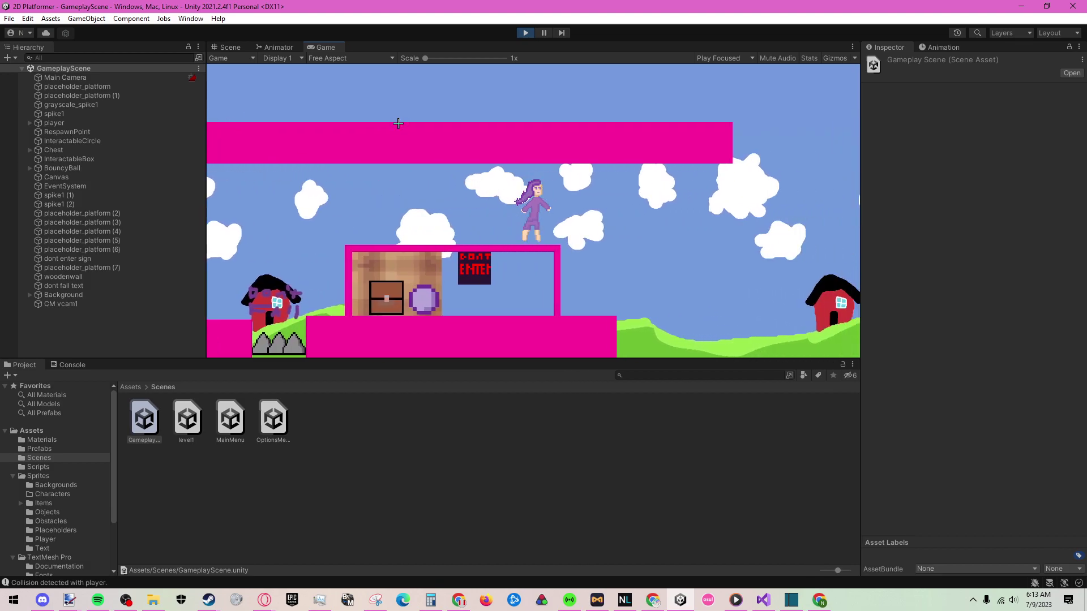
key(a)
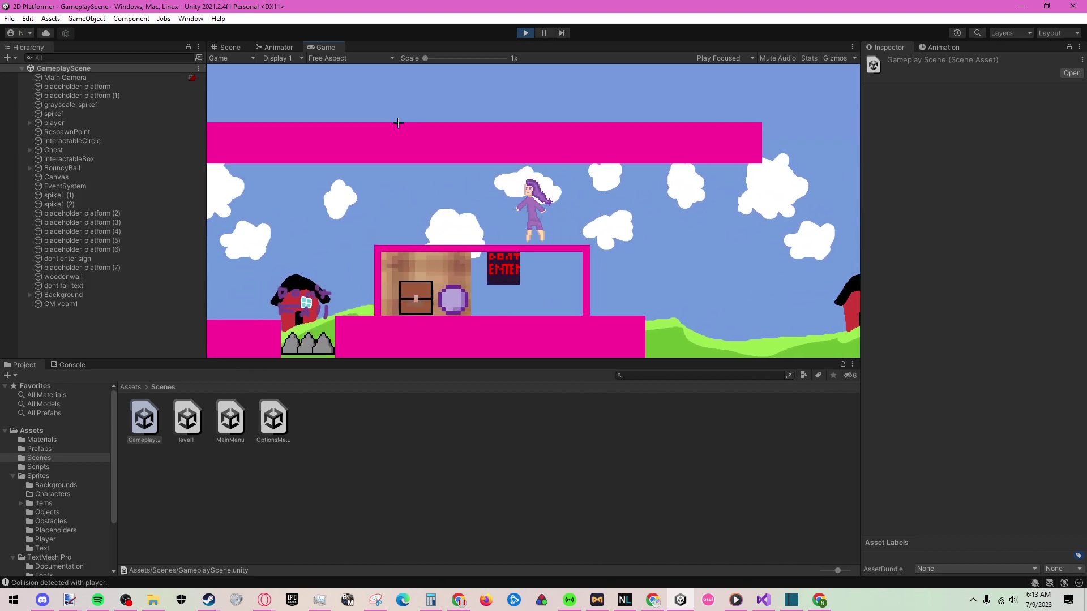
key(d)
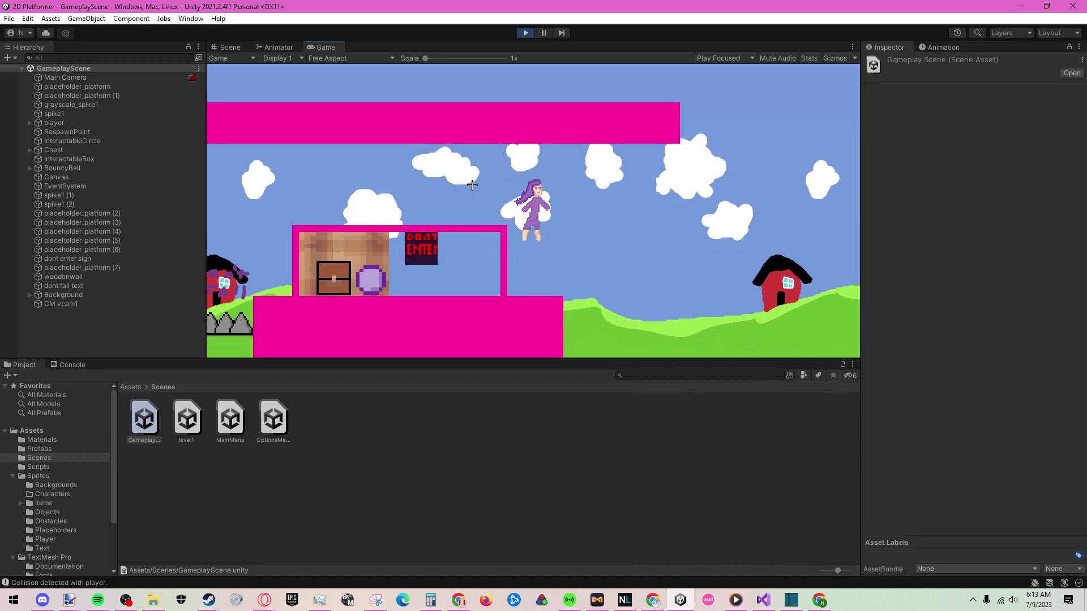
- Jump and pace the character above the "DONT ENTER" sign, then bring her back to the starting platform
key(space)
key(a)
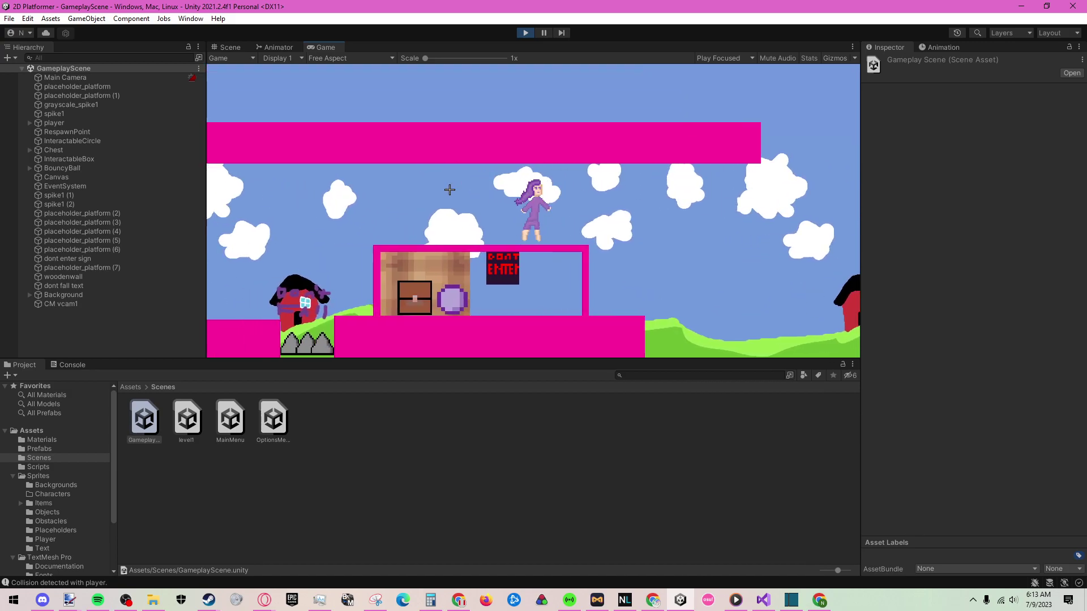
key(a)
key(d)
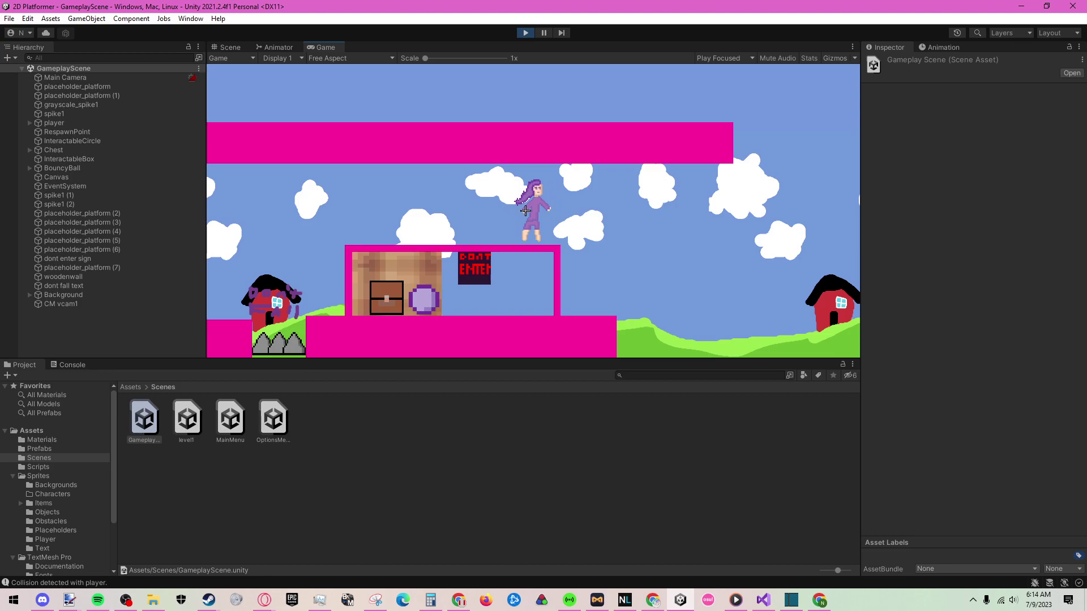
key(a)
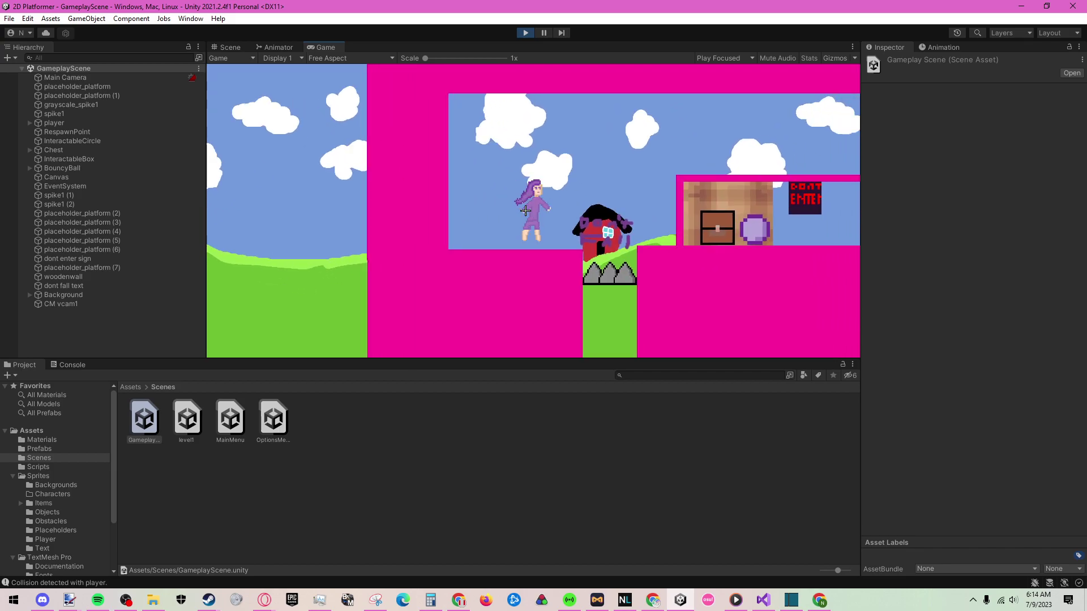
- Jump the character past the chest enclosure's far end, then turn back over its roof to the starting platform
key(d)
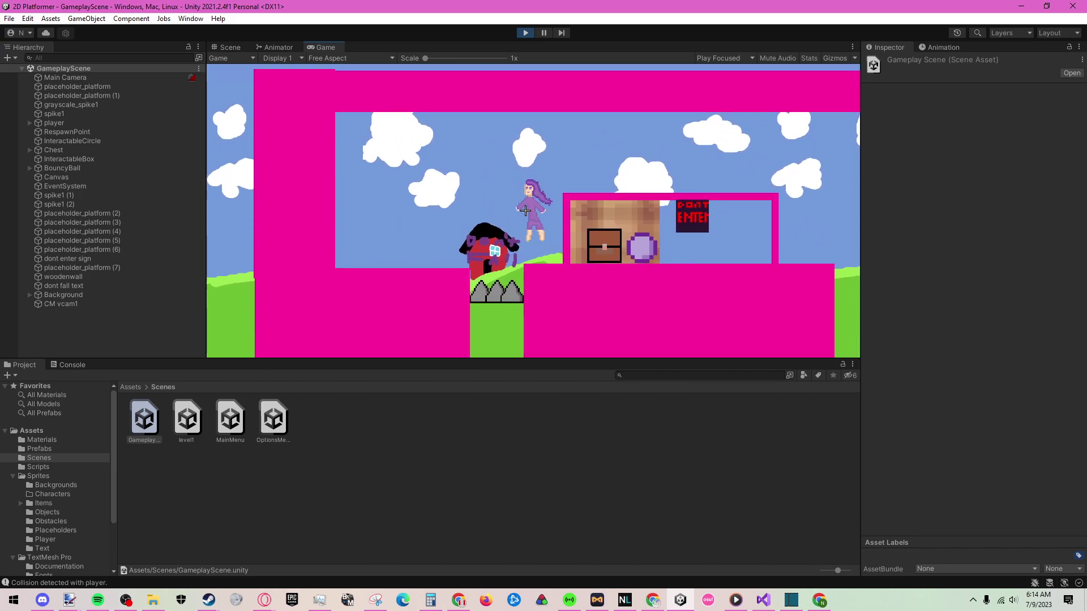
key(d)
key(space)
key(space)
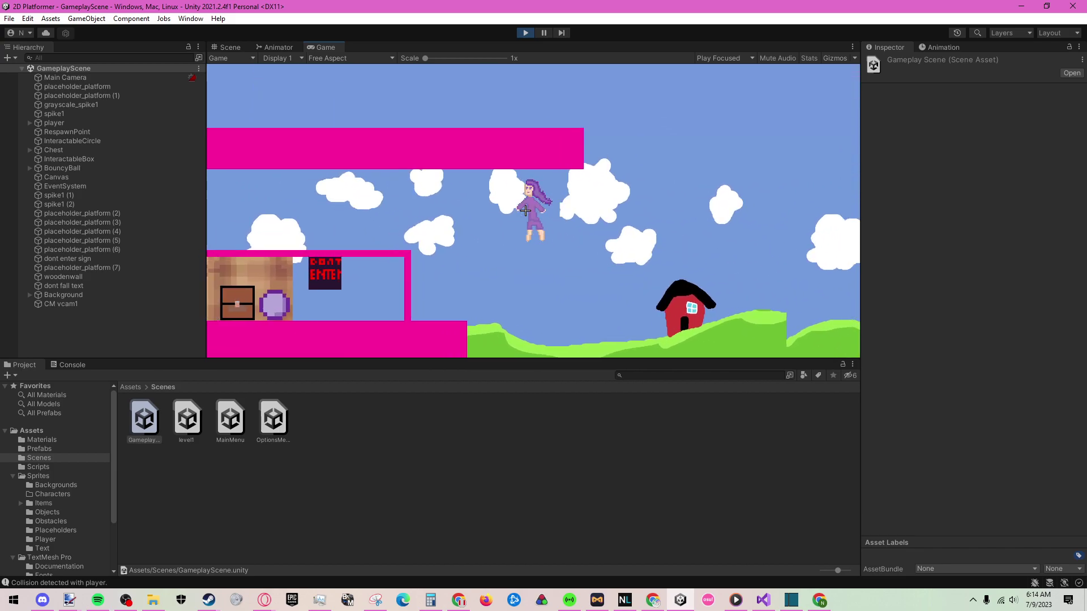
key(a)
key(d)
key(space)
key(a)
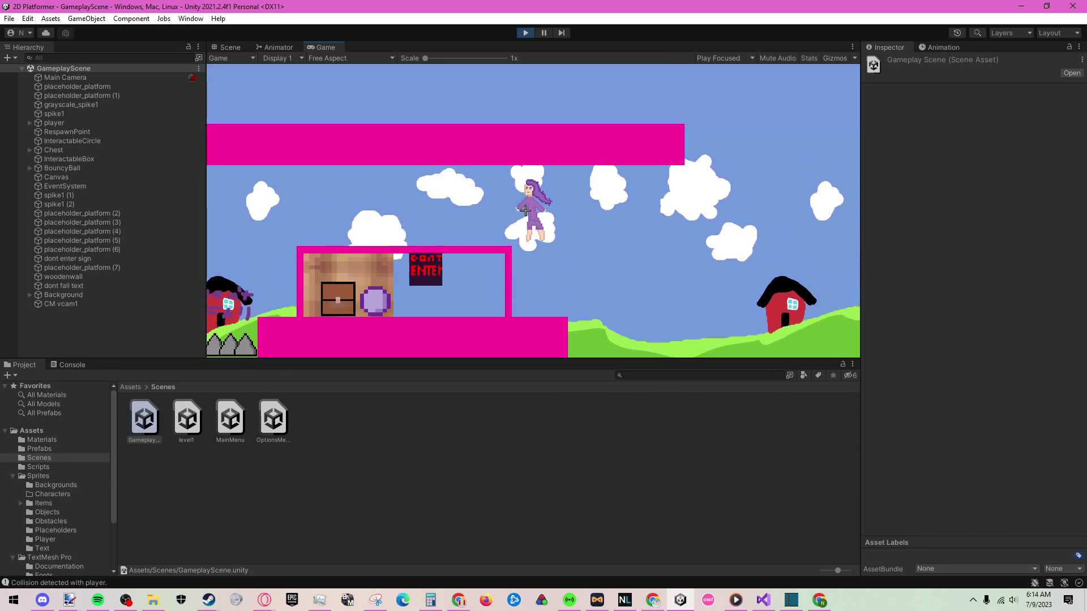
key(a)
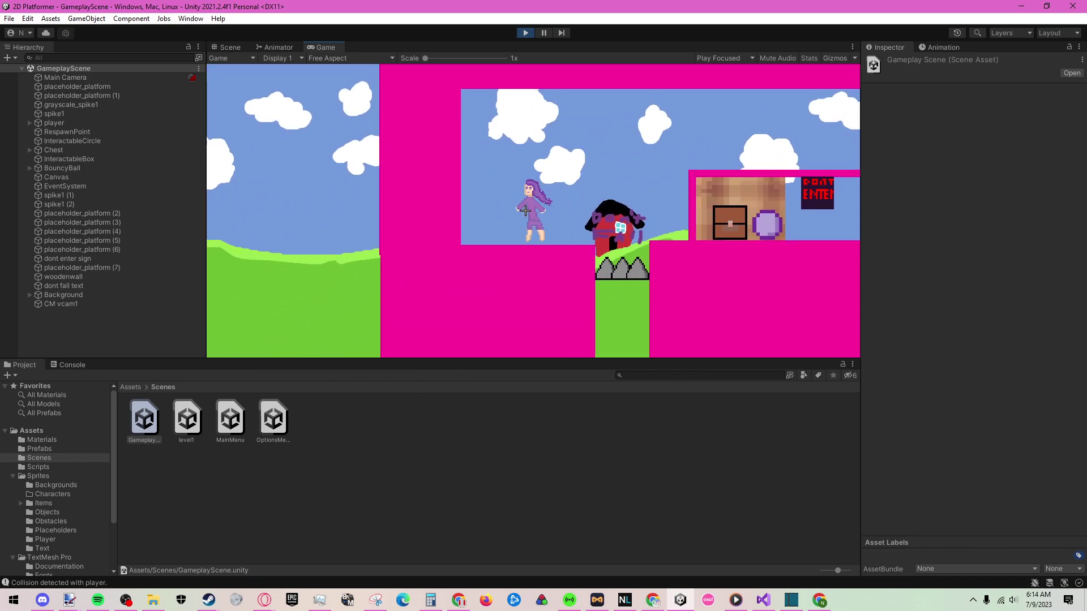
- Jump the character repeatedly between the starting platform and the near end of the chest enclosure's roof to examine the background's movement
key(space)
key(d)
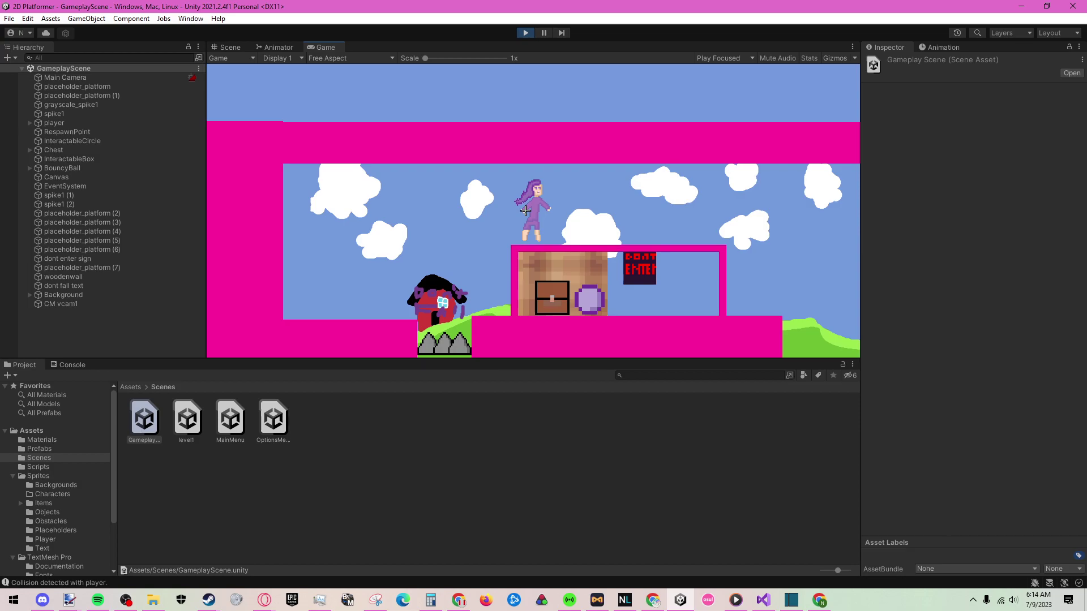
key(a)
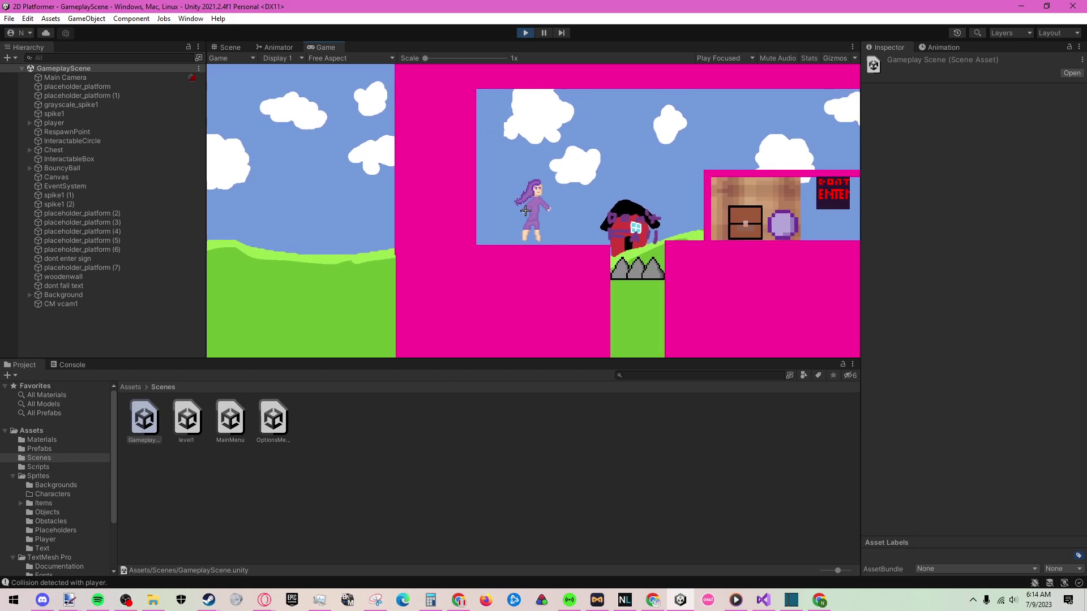
key(d)
key(space)
key(a)
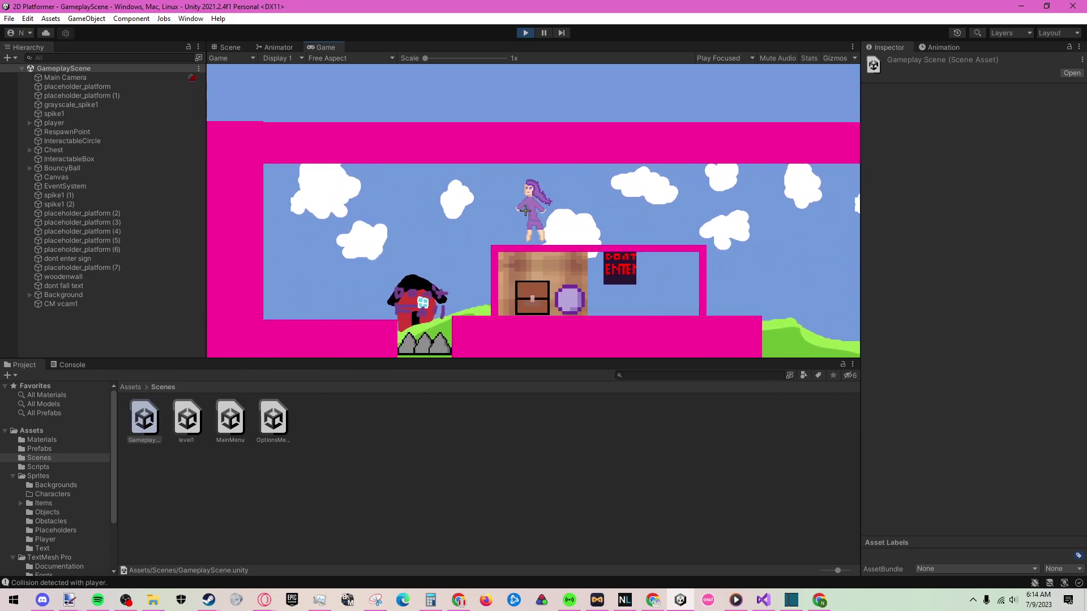
key(d)
key(space)
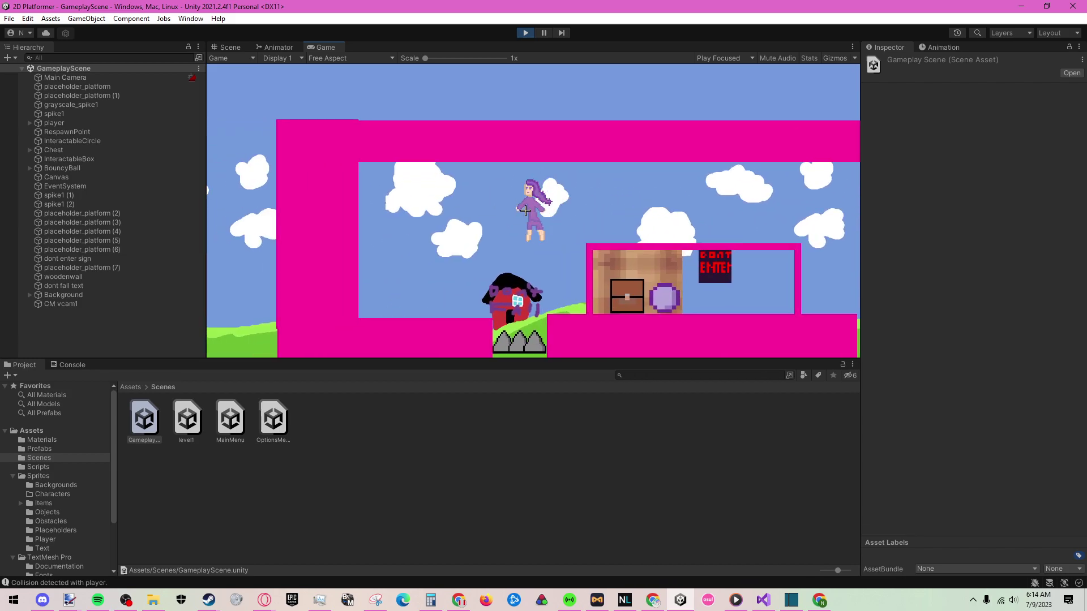
key(d)
key(space)
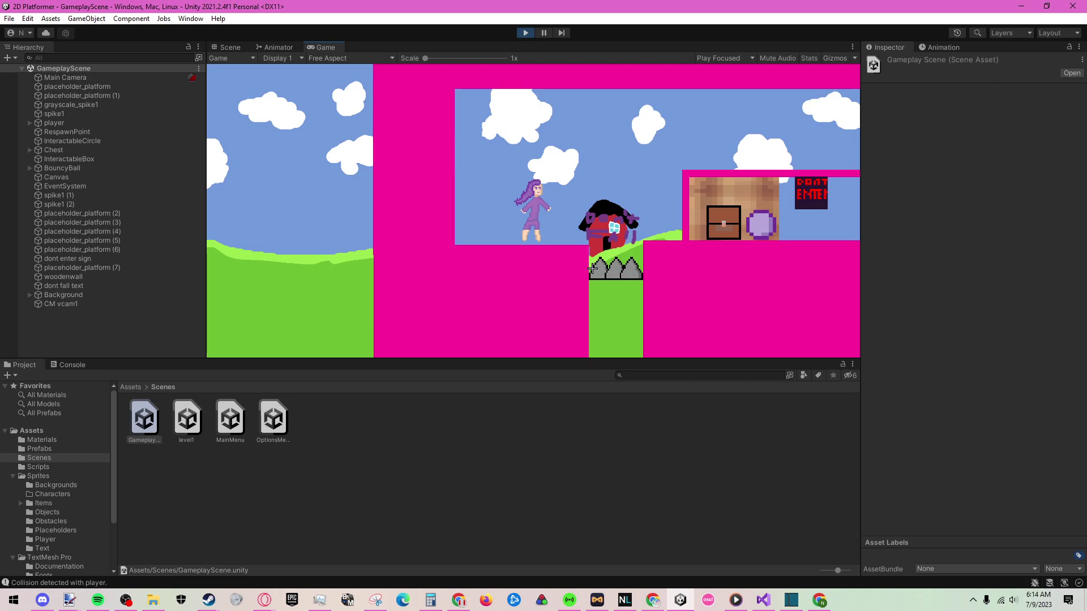
- Move the character between the starting platform and the chest enclosure's roof, crossing the spike pit in both directions
key(d)
key(space)
key(a)
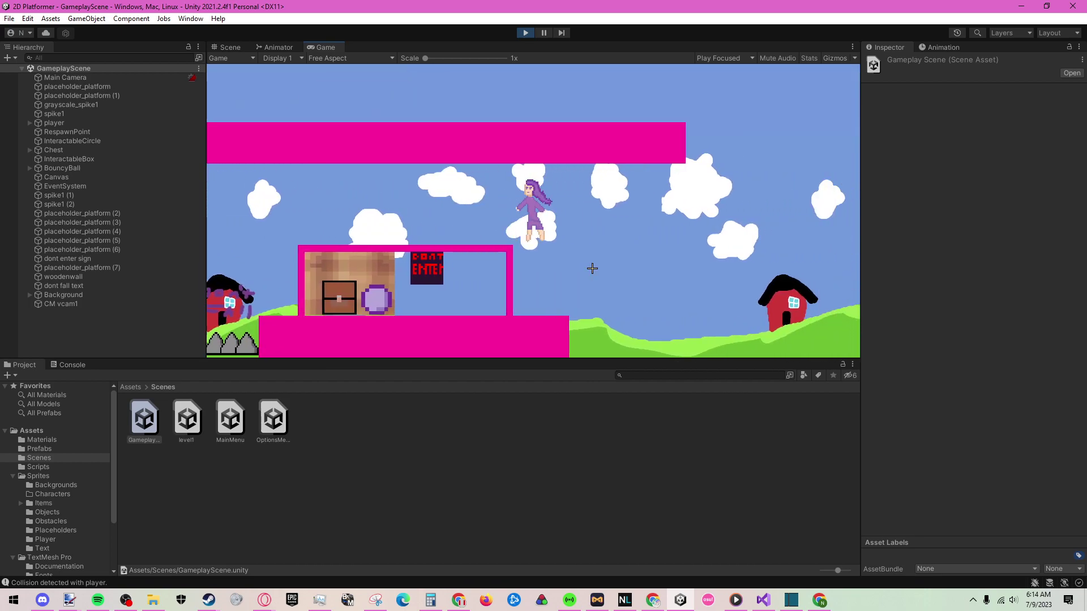
key(a)
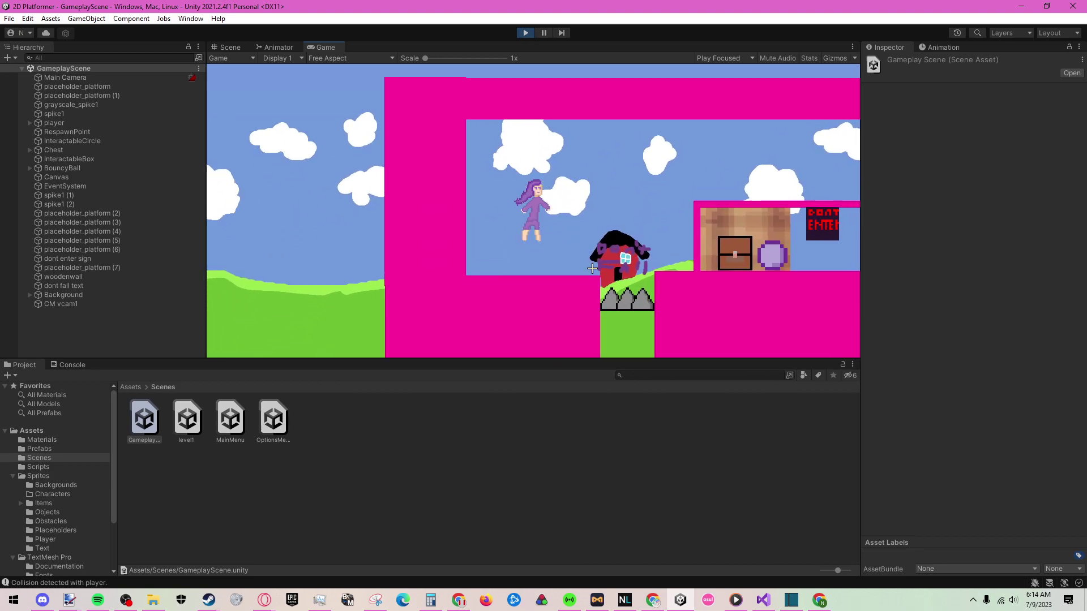
key(d)
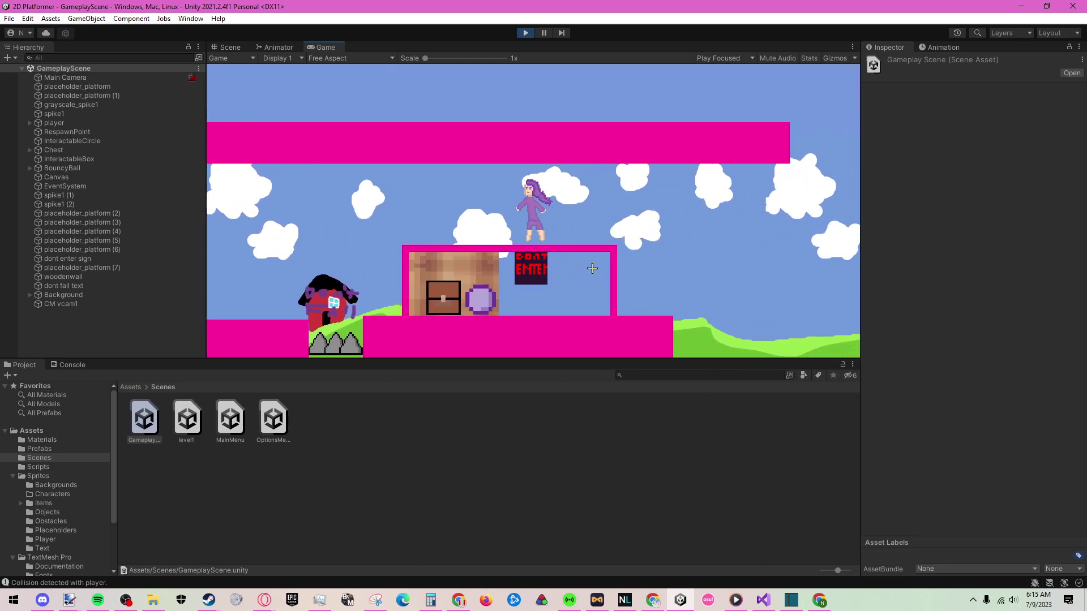
key(a)
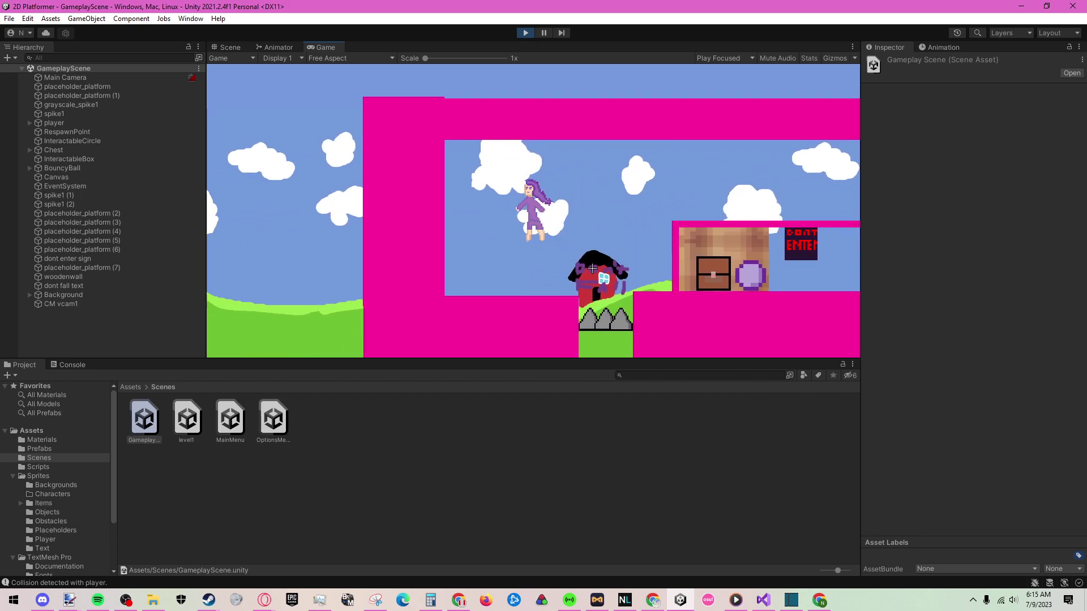
key(d)
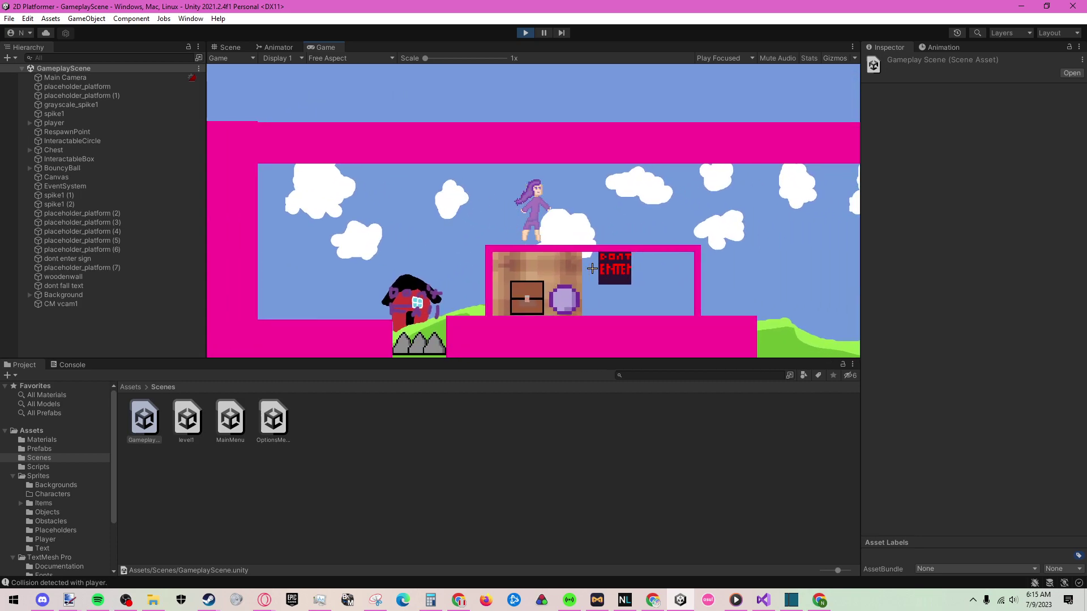
- Walk the character back and forth along the chest enclosure's roof to examine how the clouds and hills move
key(d)
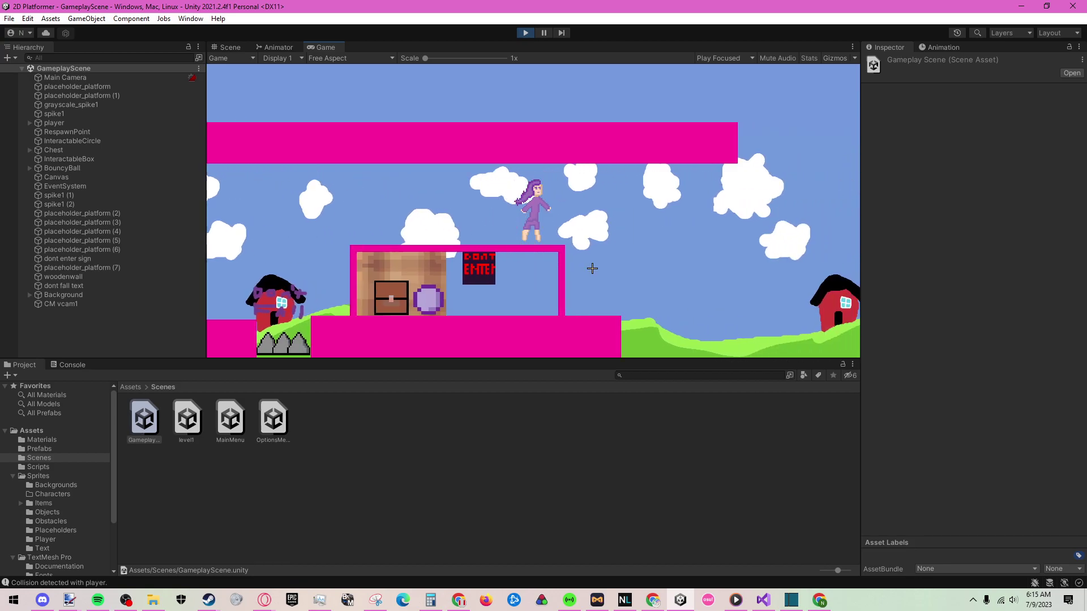
key(a)
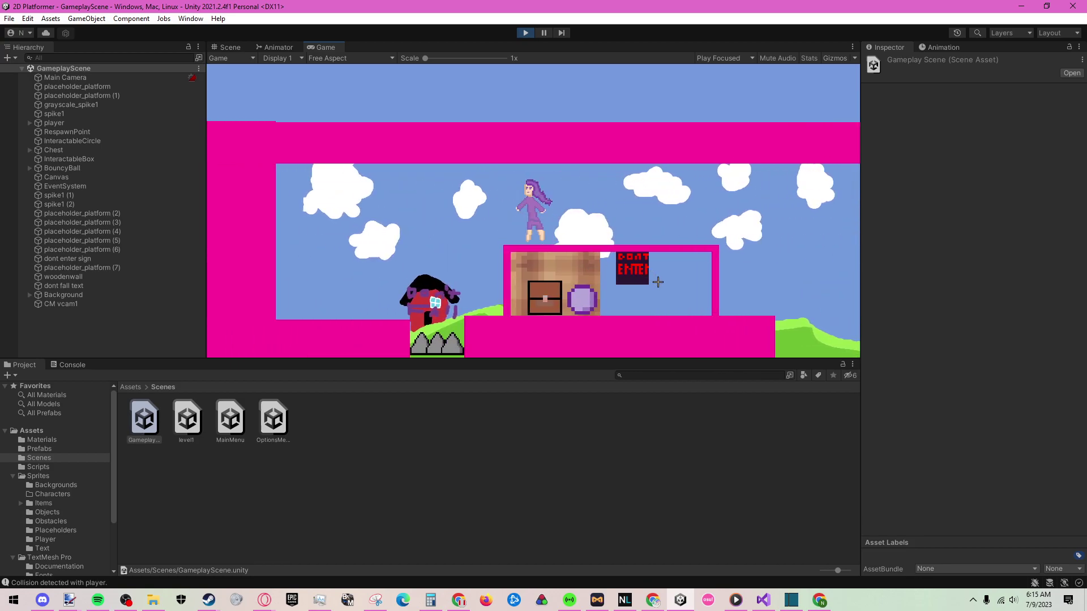
key(d)
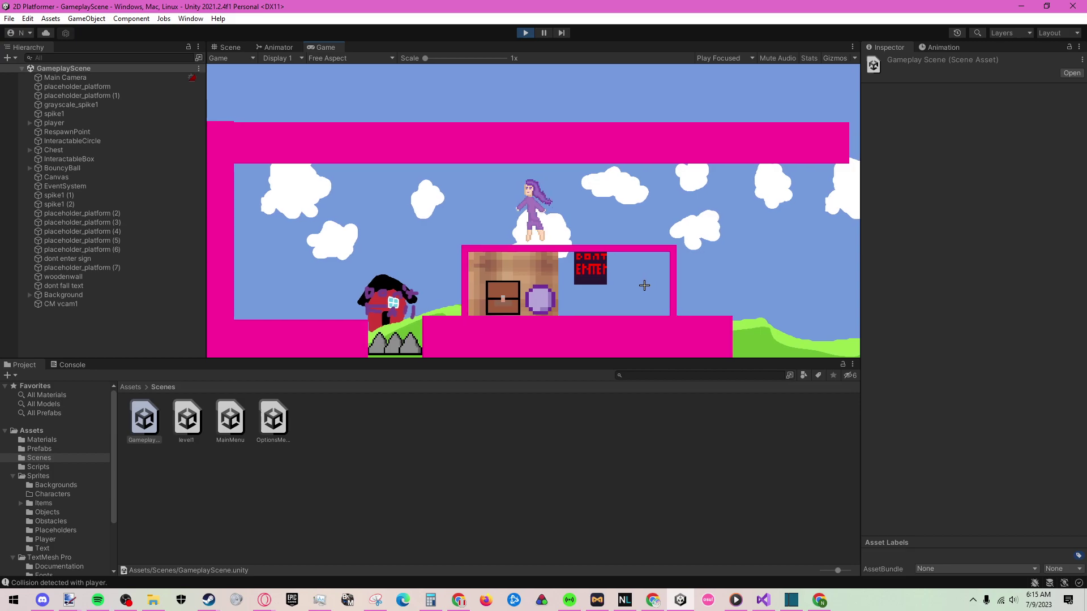
key(a)
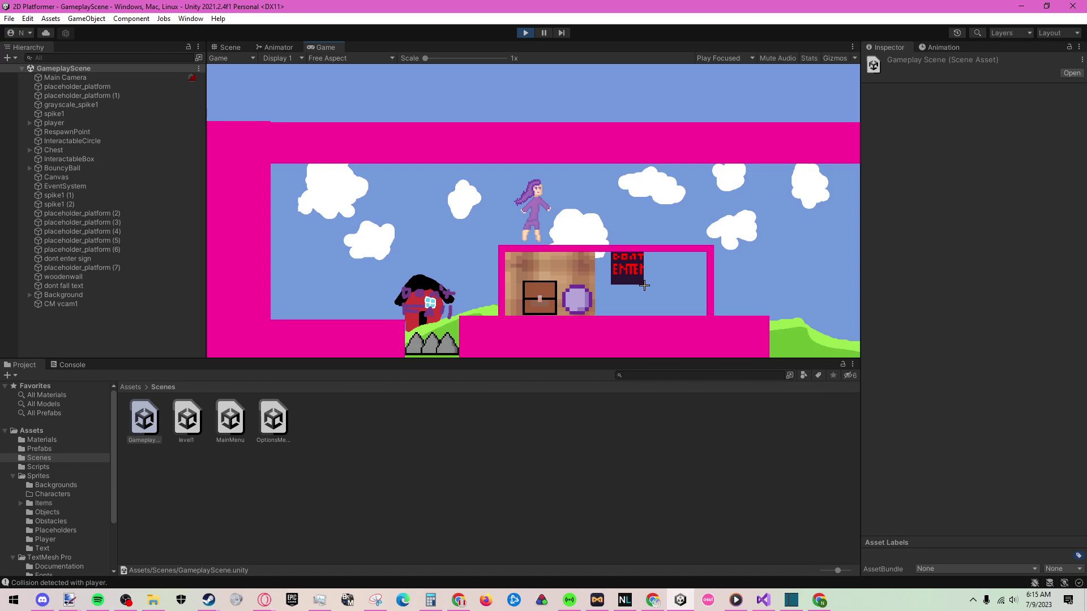
key(d)
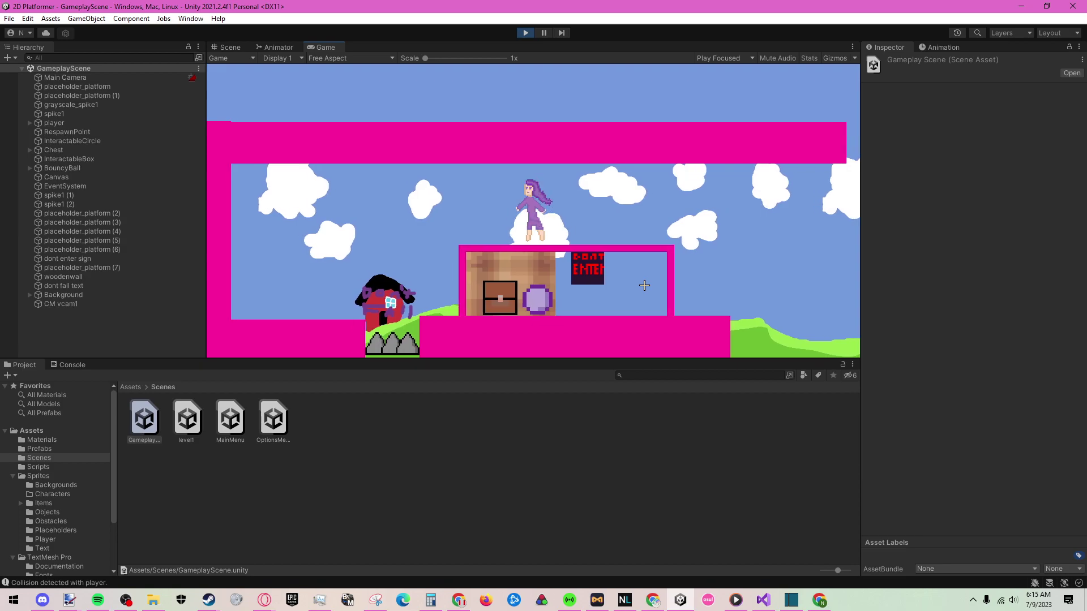
key(d)
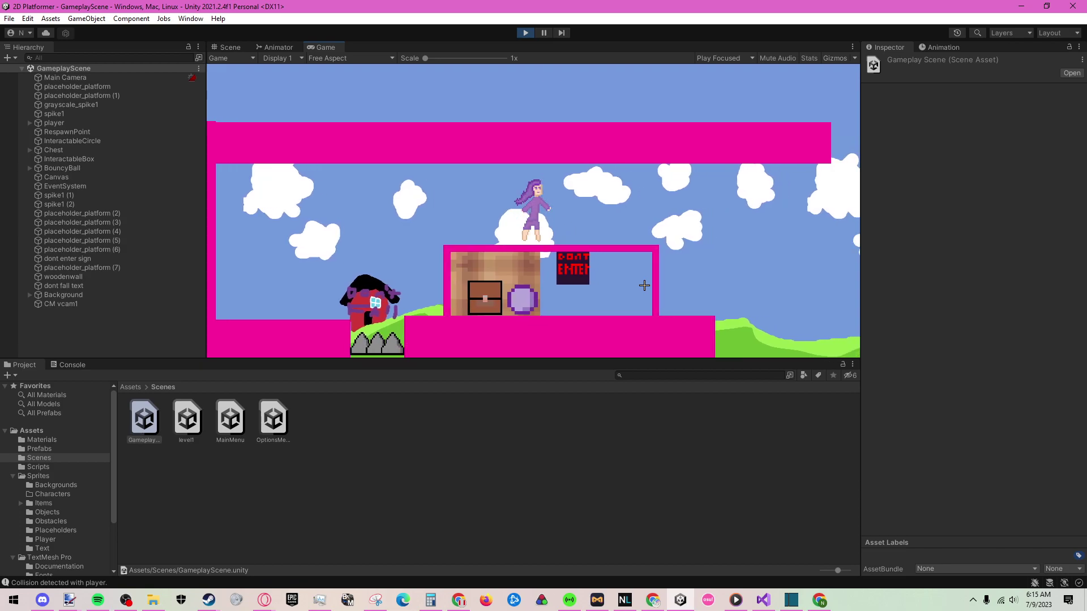
key(a)
key(d)
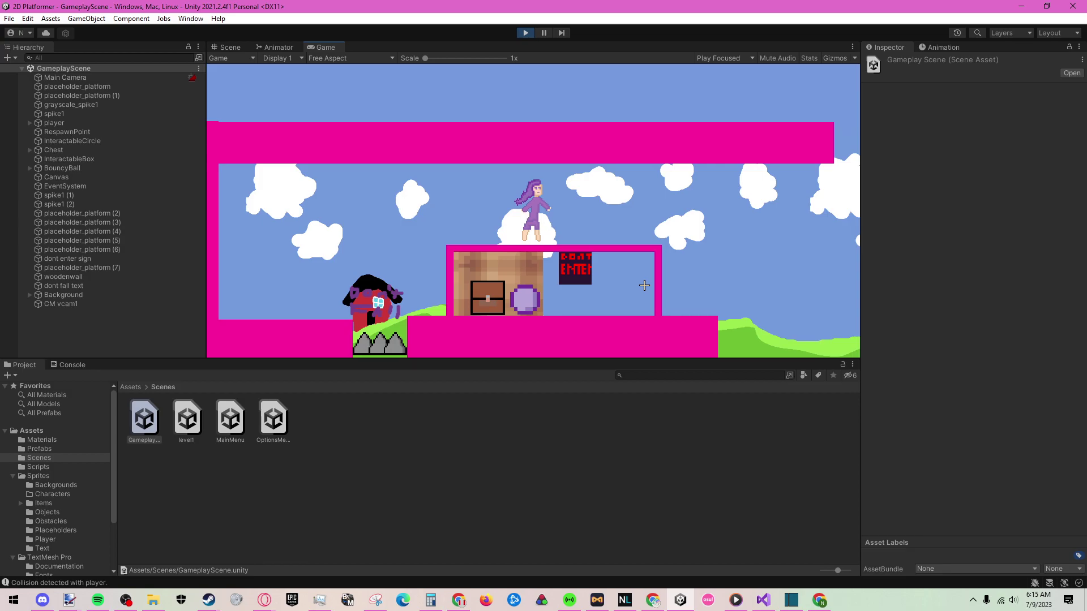
- Leap the character off the chest enclosure's near end and back, then pace her along its roof with quick direction changes
key(a)
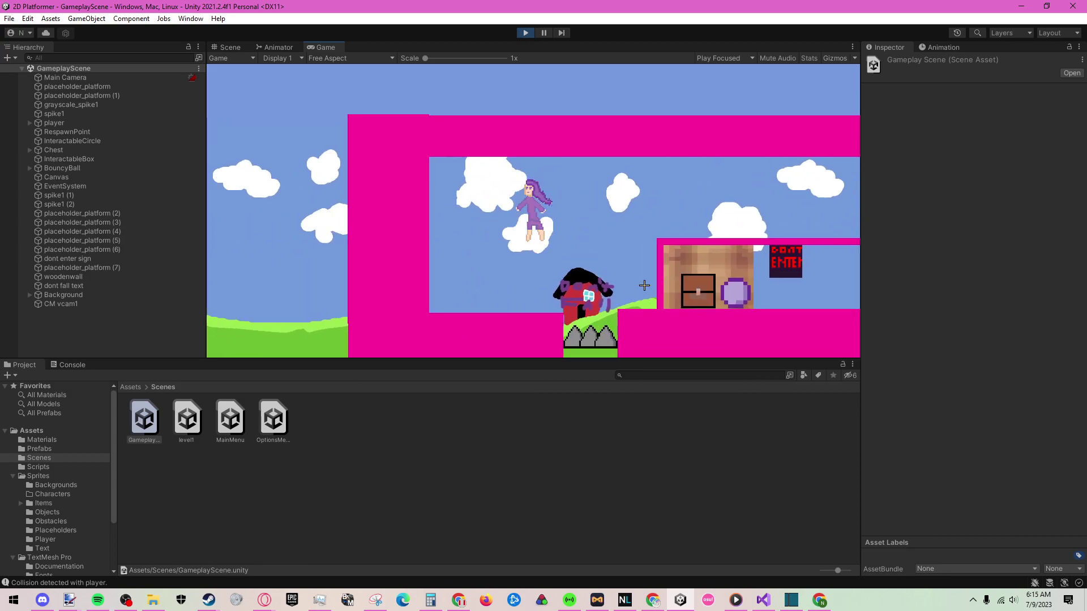
key(d)
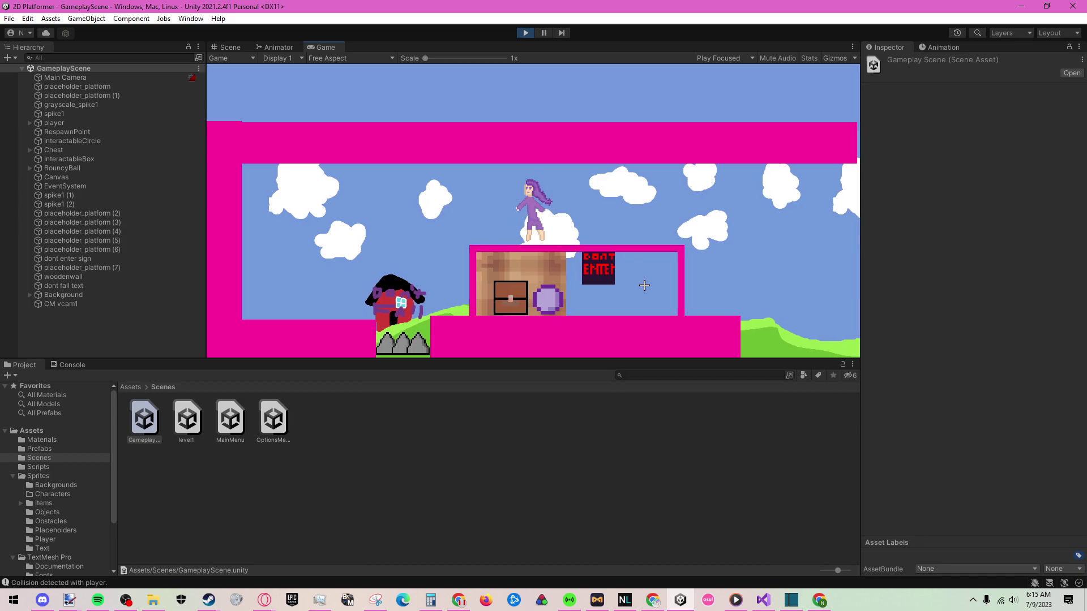
key(d)
key(a)
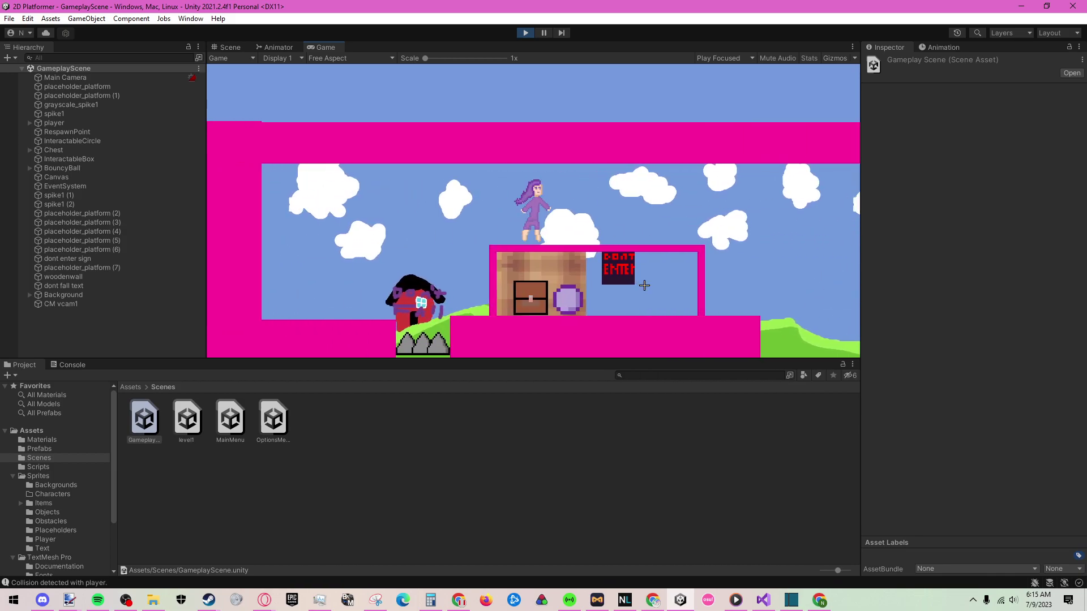
key(d)
key(a)
key(a)
key(d)
key(a)
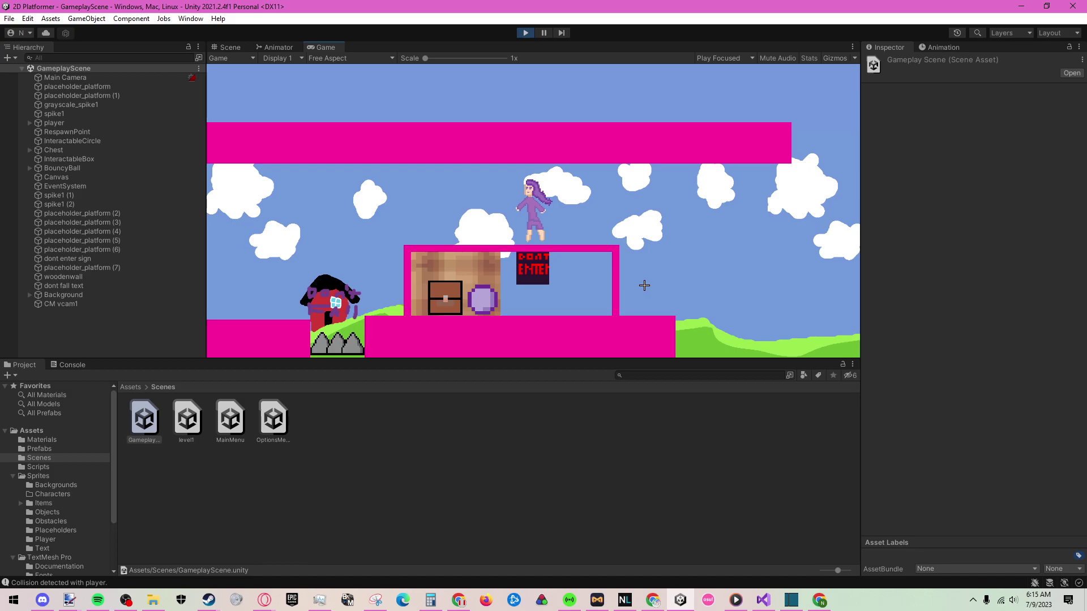
key(d)
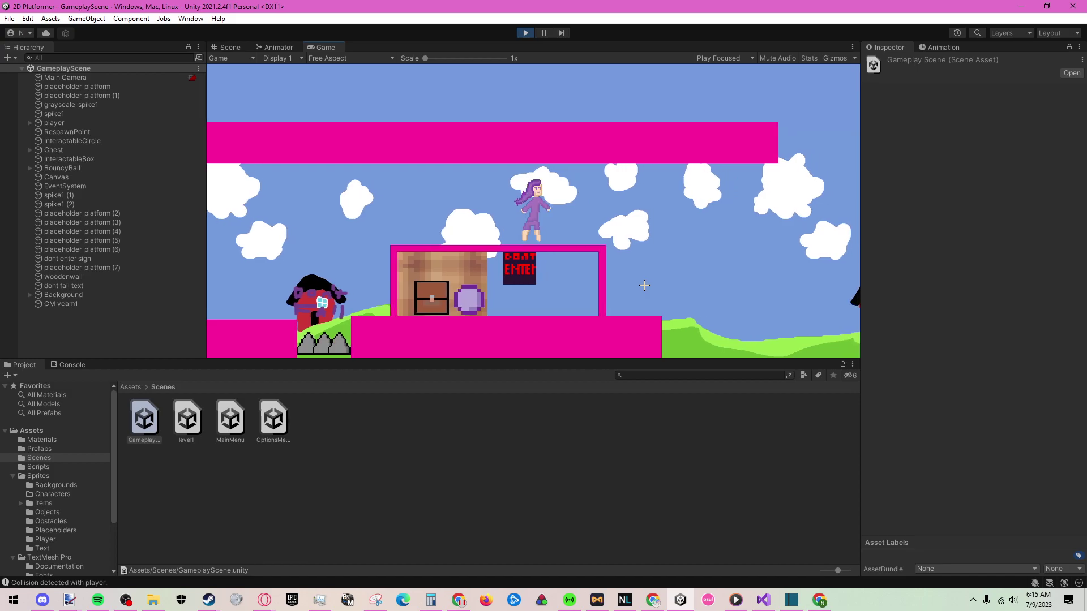